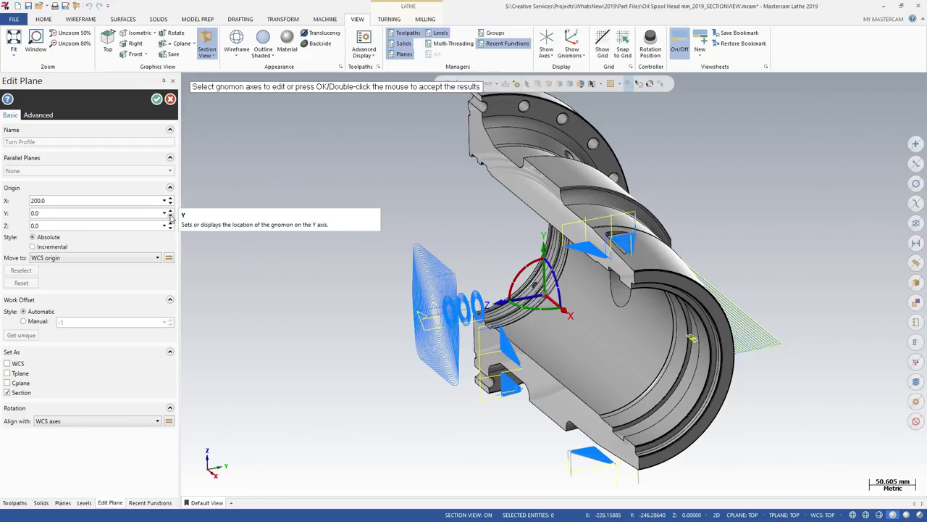
Lower the Y origin of the Turn Profile section plane to about -16 mm.
left_click(170, 216)
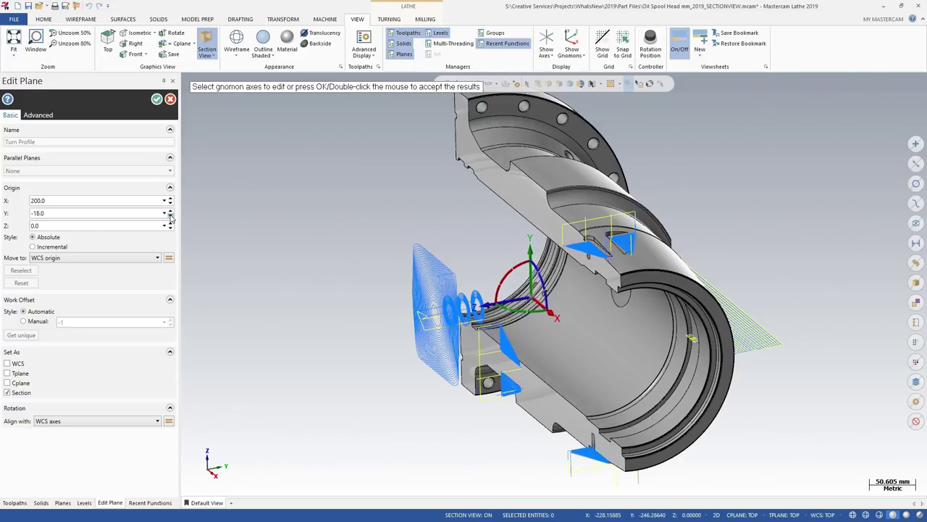
left_click_drag(170, 217, 170, 217)
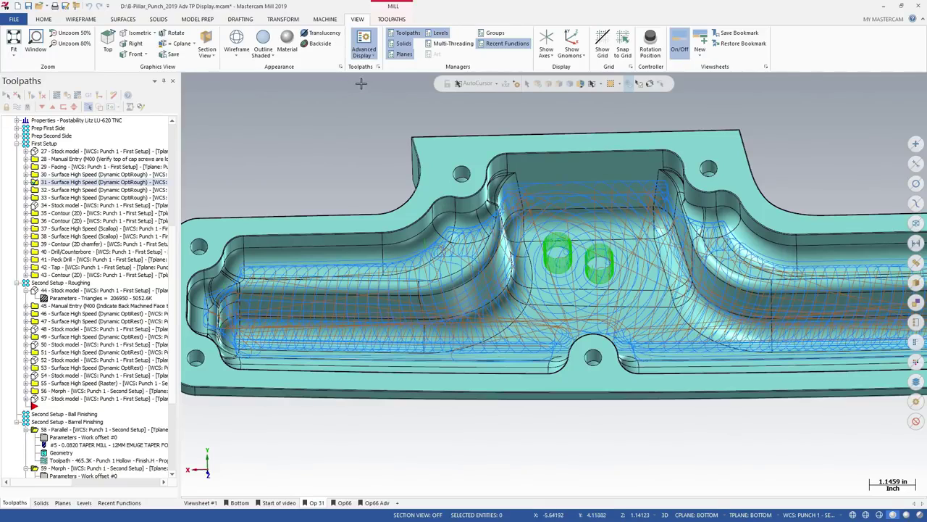
Set the microlift motion display to red (colour 12), keeping the solid line style, with the third line width.
left_click(378, 67)
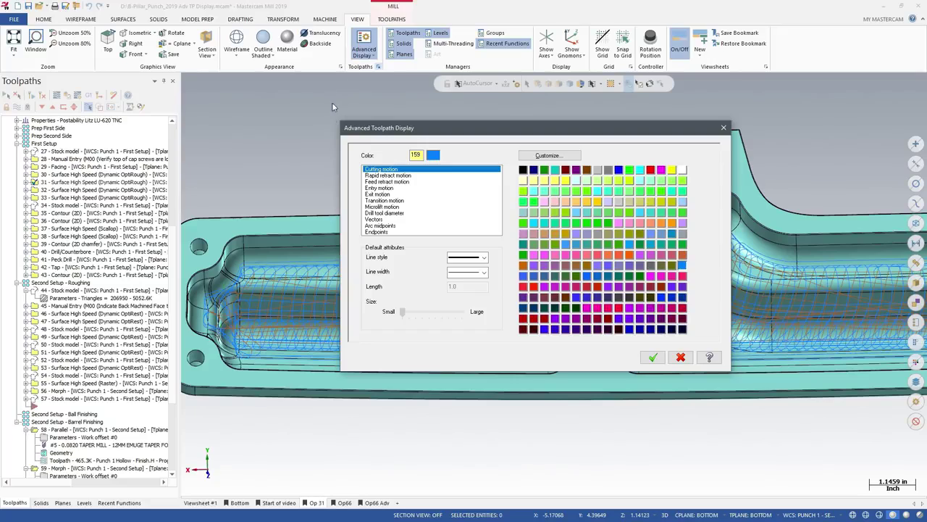
left_click(378, 207)
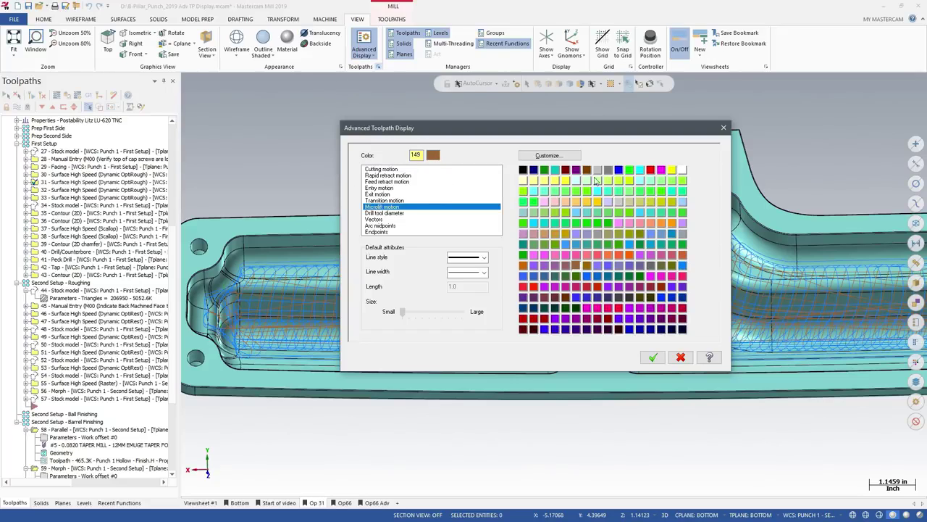
left_click(649, 170)
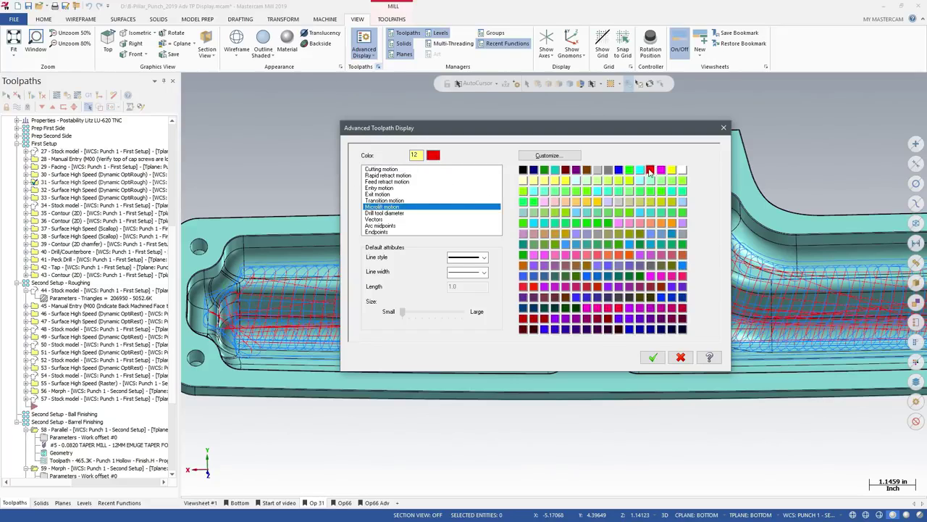
left_click(484, 258)
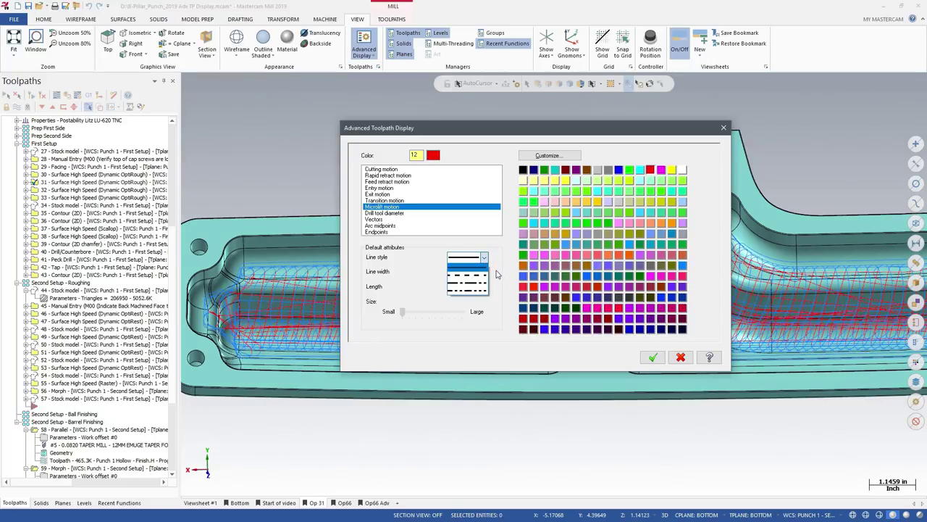
left_click(497, 273)
left_click(484, 272)
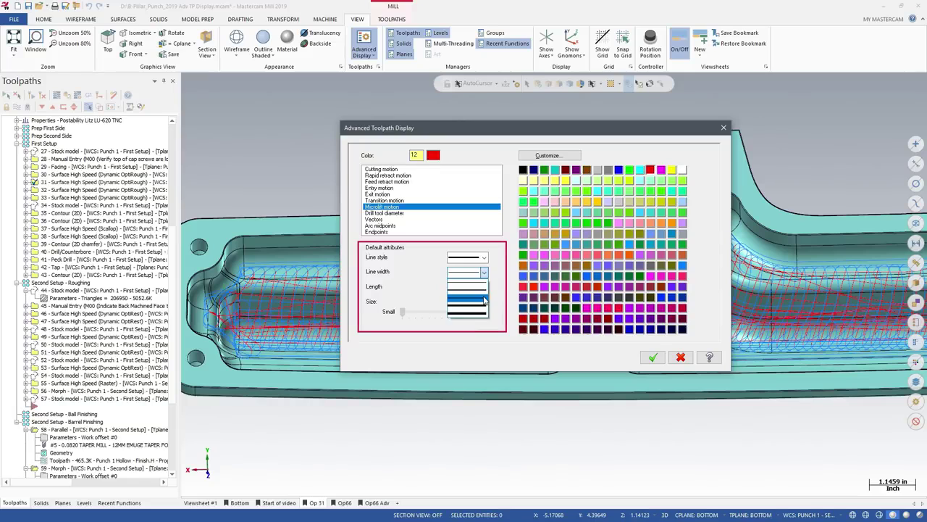
left_click(484, 300)
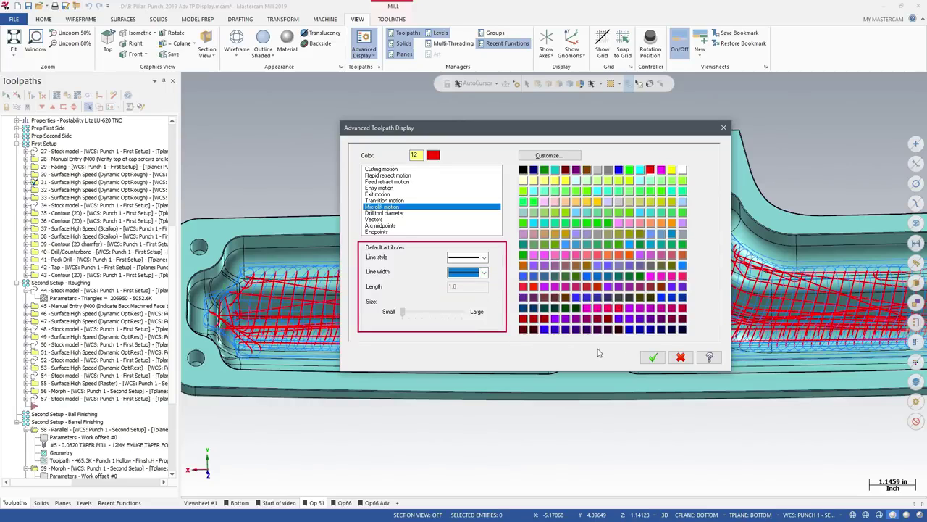
left_click(652, 358)
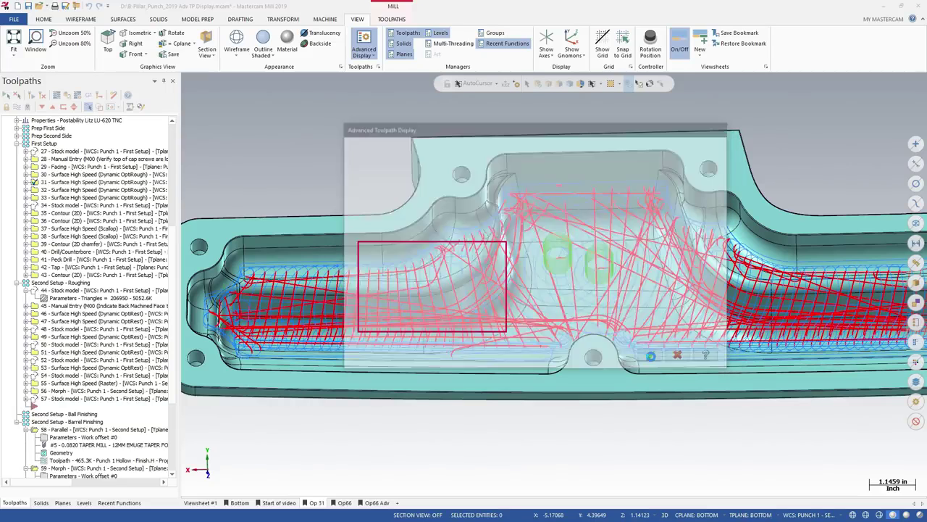
Hide the transition motion in the advanced toolpath display.
left_click(364, 52)
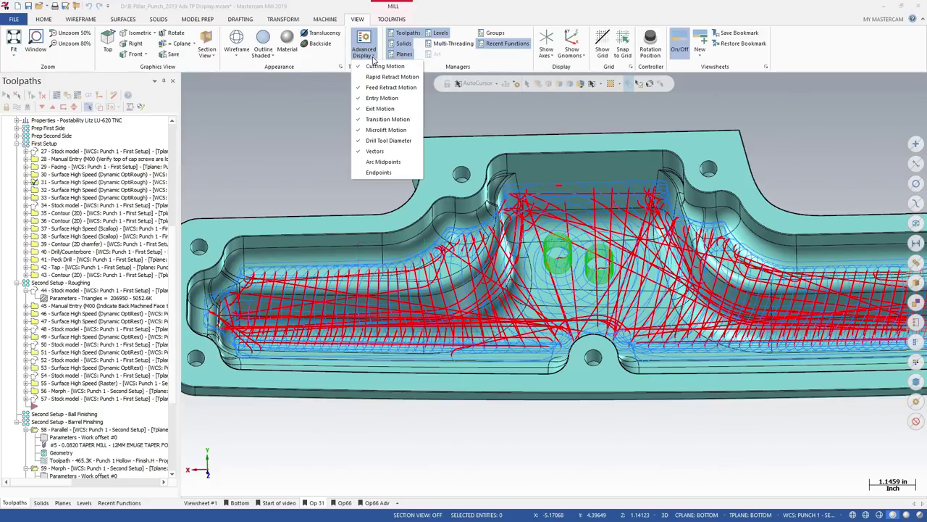
left_click(387, 119)
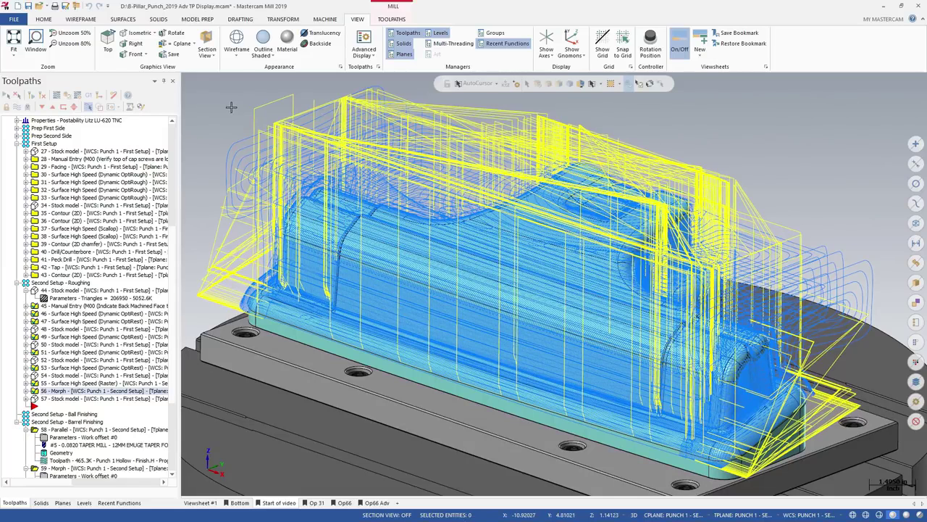
Show operation 31's toolpath in the Op 31 viewsheet with the advanced toolpath display turned on.
left_click(73, 183)
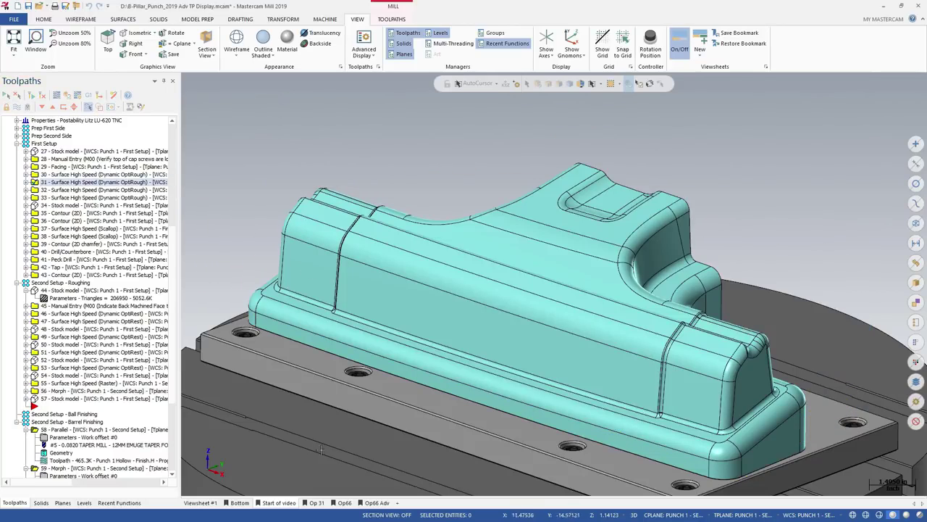
left_click(316, 503)
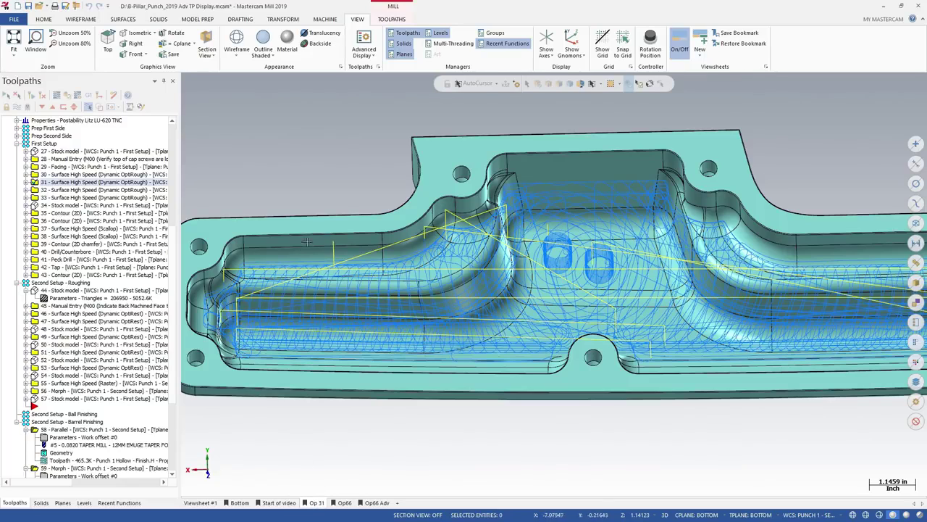
left_click(360, 42)
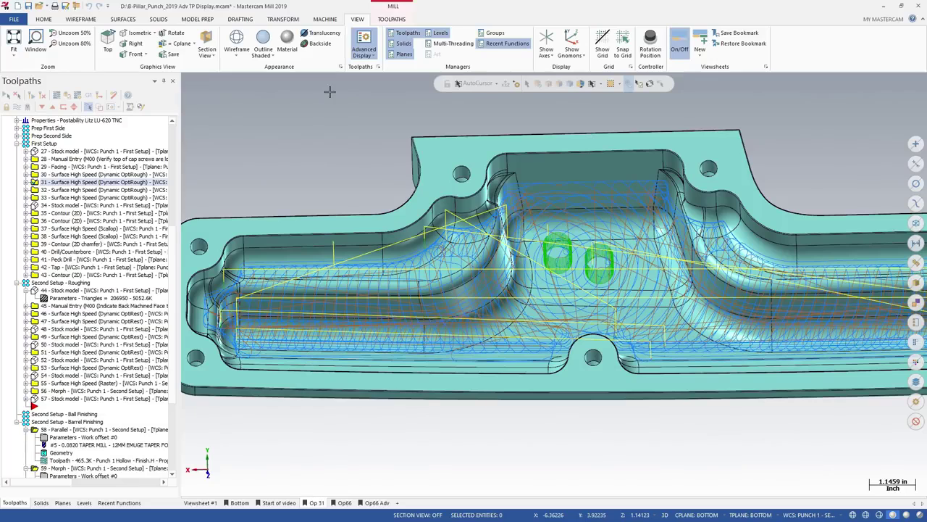
Hide the rapid retract motion of operation 31's toolpath.
left_click(373, 59)
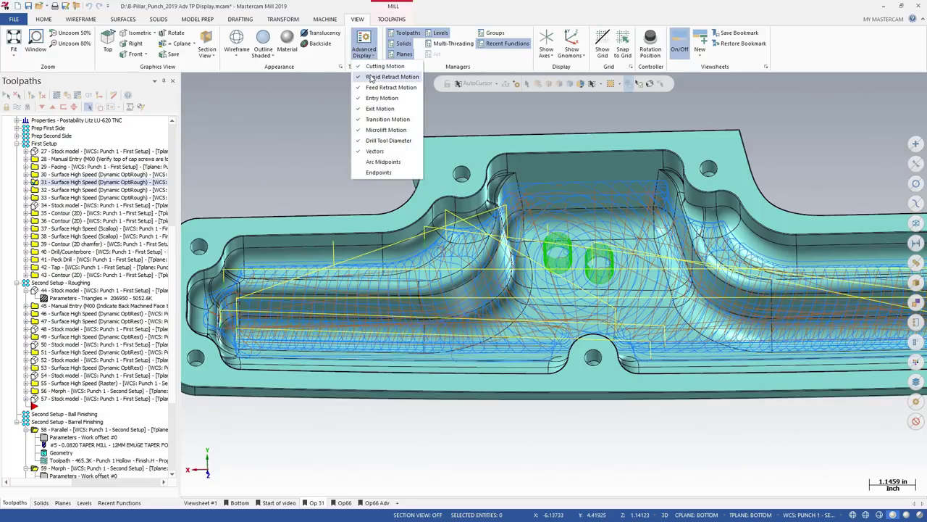
left_click(373, 77)
left_click(342, 82)
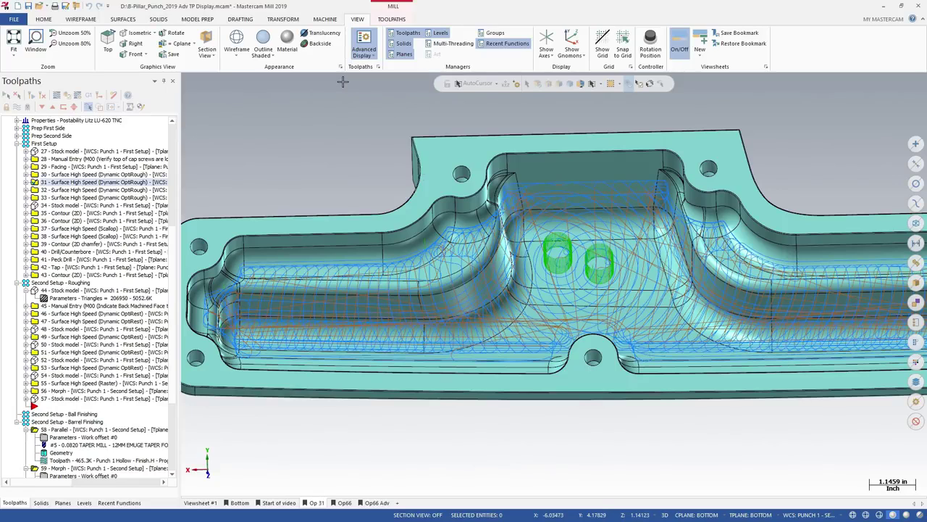
Recolour the microlift motion red (colour 12) and give it a solid line with the third line width.
left_click(378, 67)
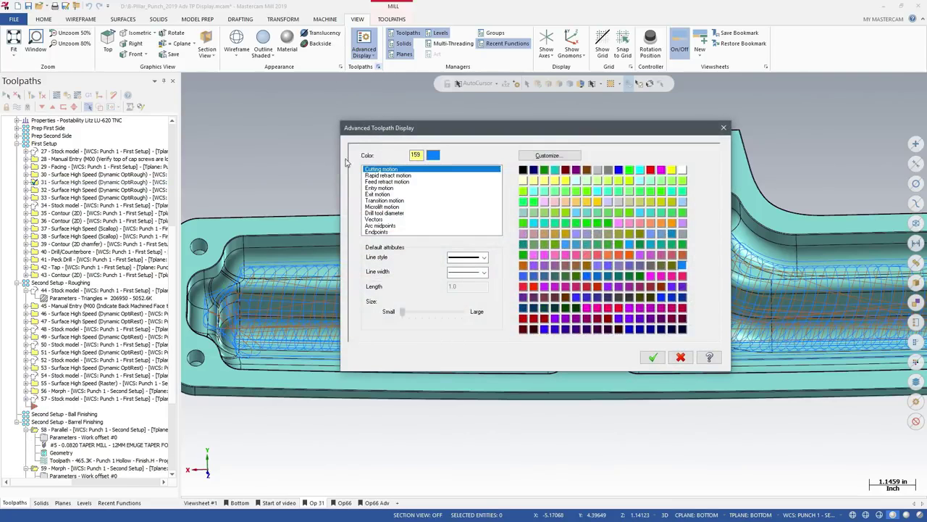
left_click(376, 207)
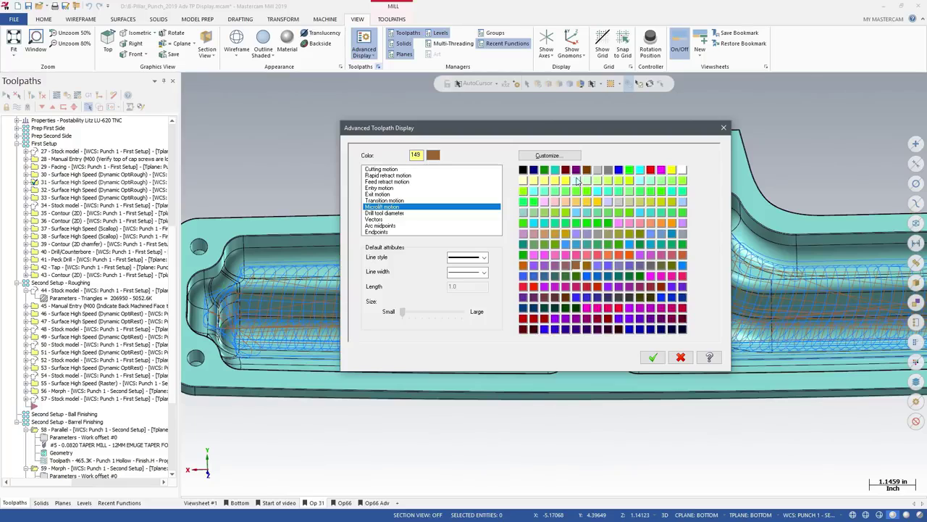
left_click(651, 171)
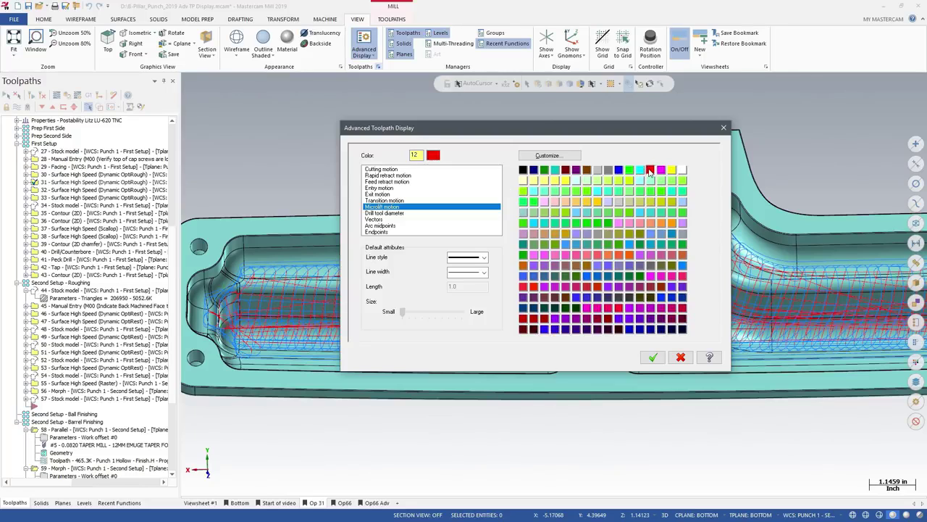
left_click(487, 263)
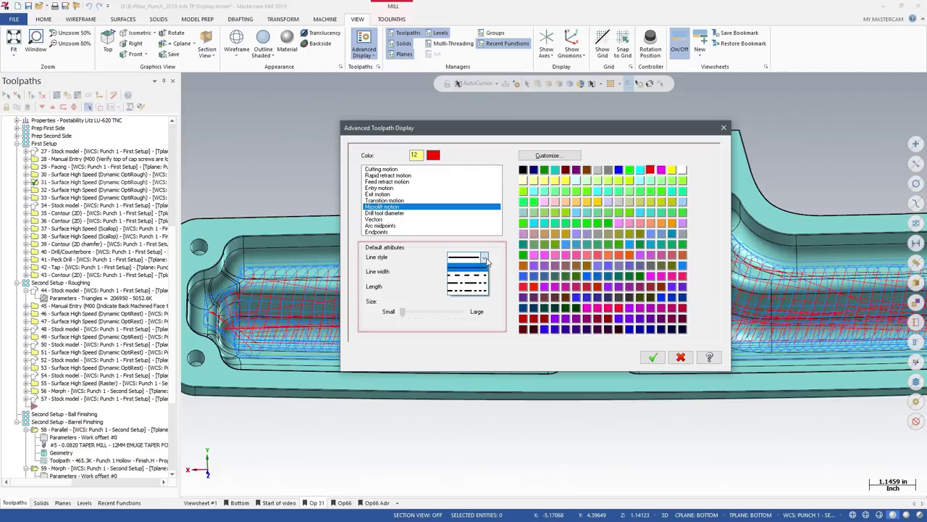
left_click(497, 274)
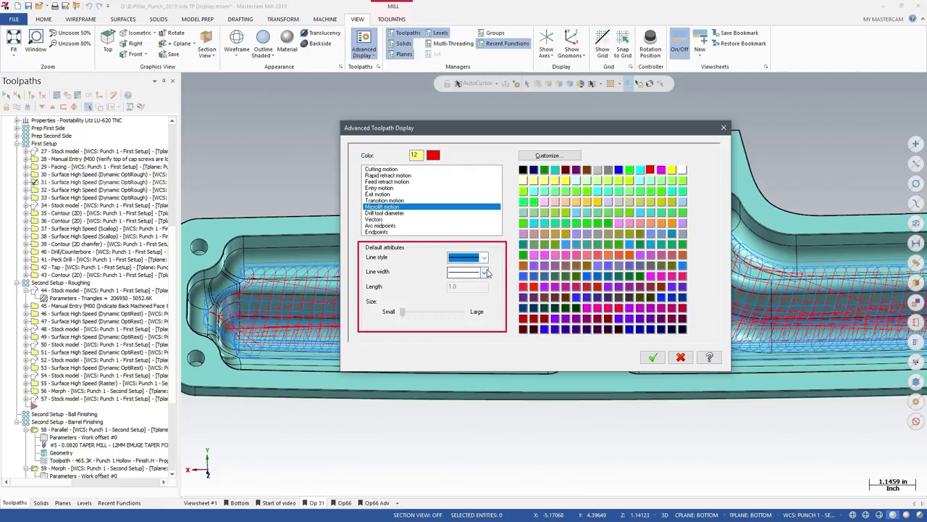
left_click(485, 273)
left_click(483, 299)
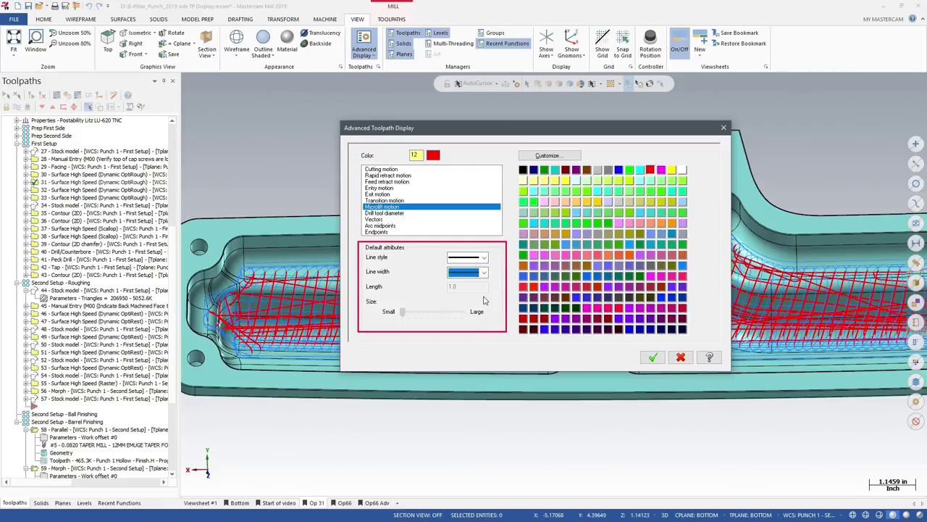
left_click(651, 356)
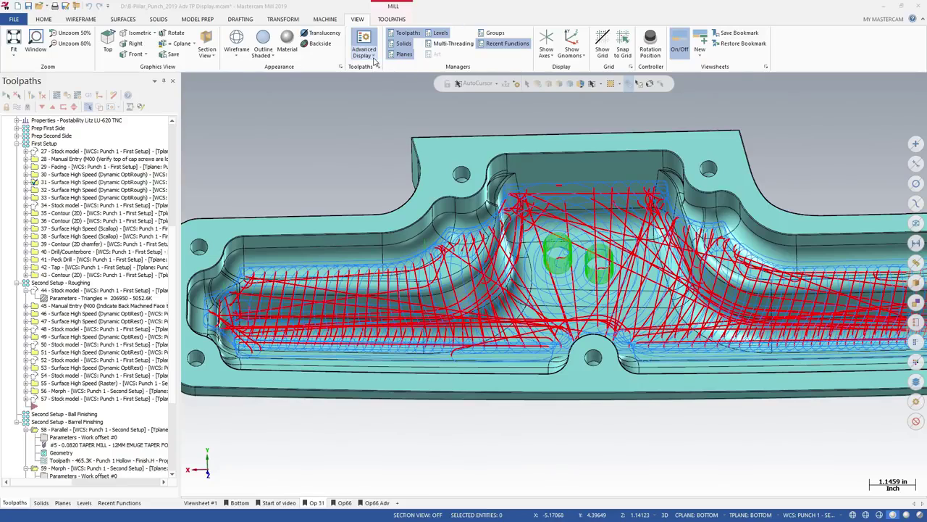
Hide the entry motion and the microlift motion in operation 31's toolpath display.
left_click(375, 61)
left_click(381, 98)
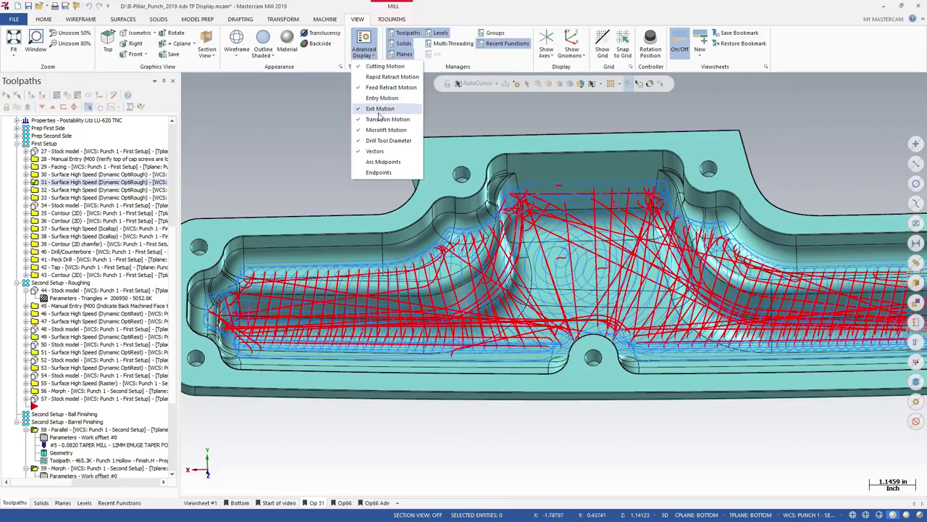
left_click(385, 119)
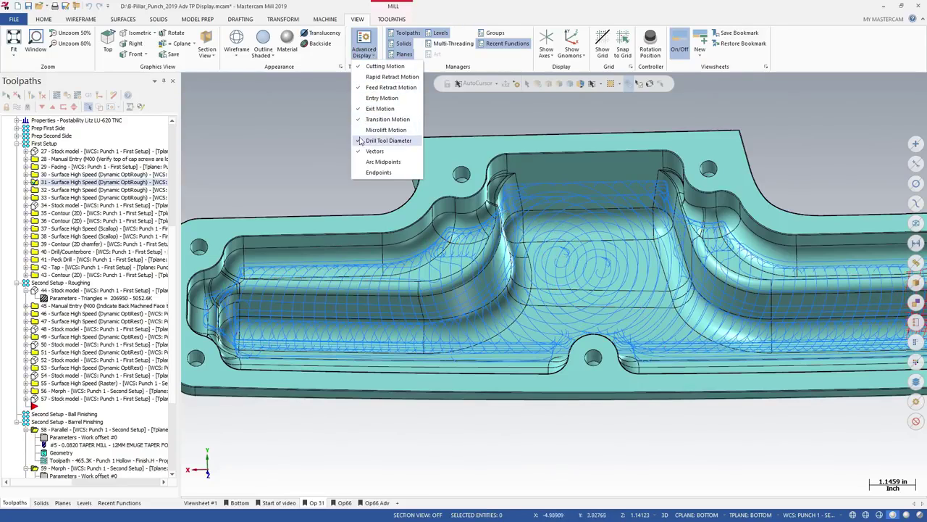
left_click(329, 106)
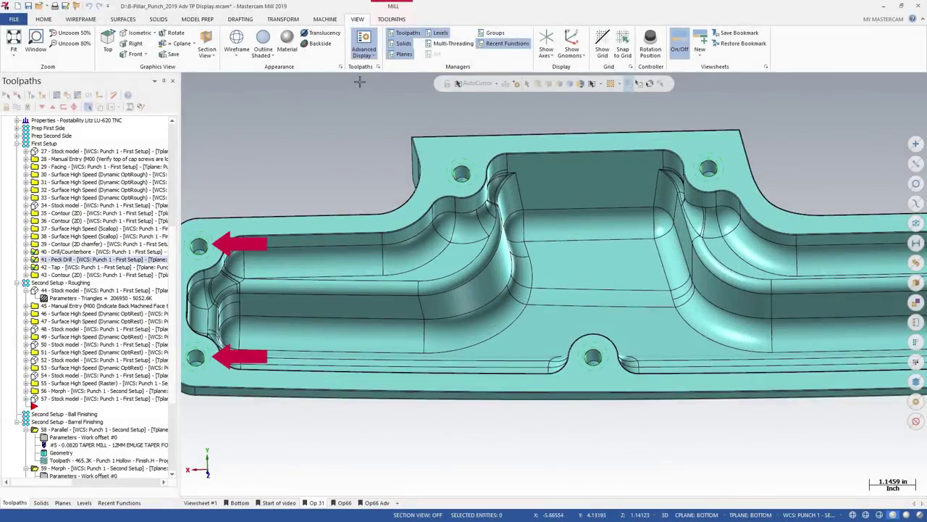
Set the drill tool diameter display to the fourth line width in the advanced toolpath display settings.
left_click(377, 68)
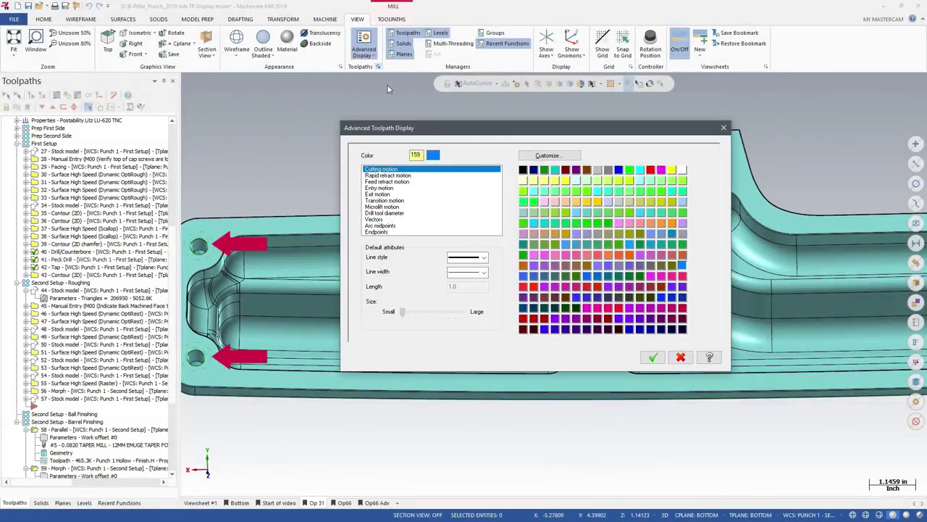
left_click(390, 214)
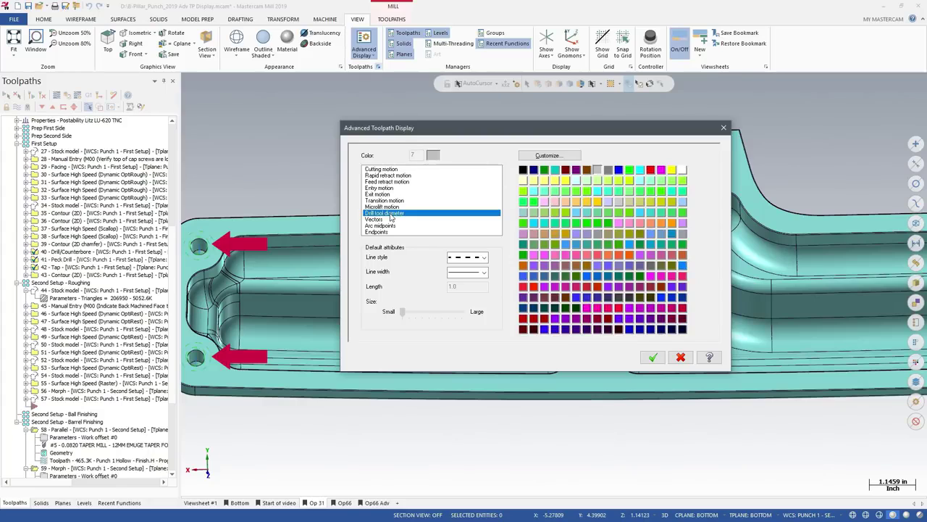
left_click(483, 271)
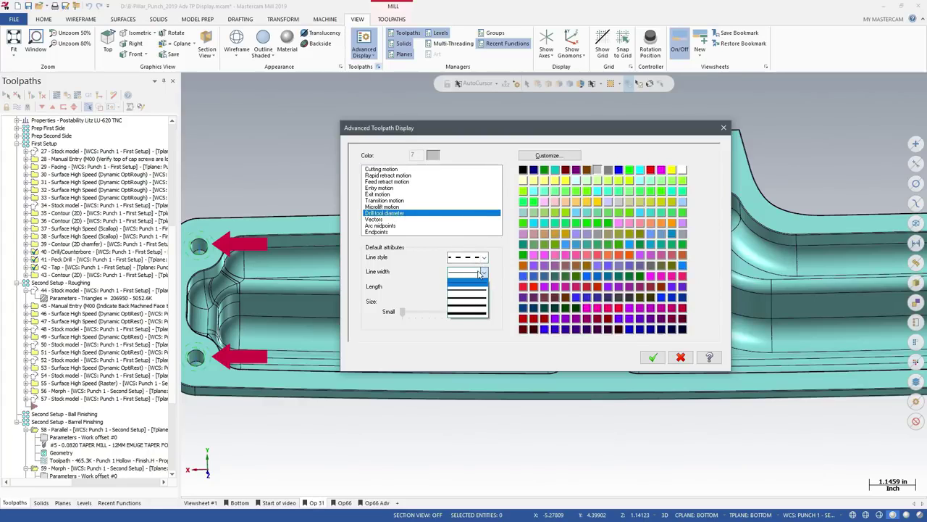
left_click(478, 304)
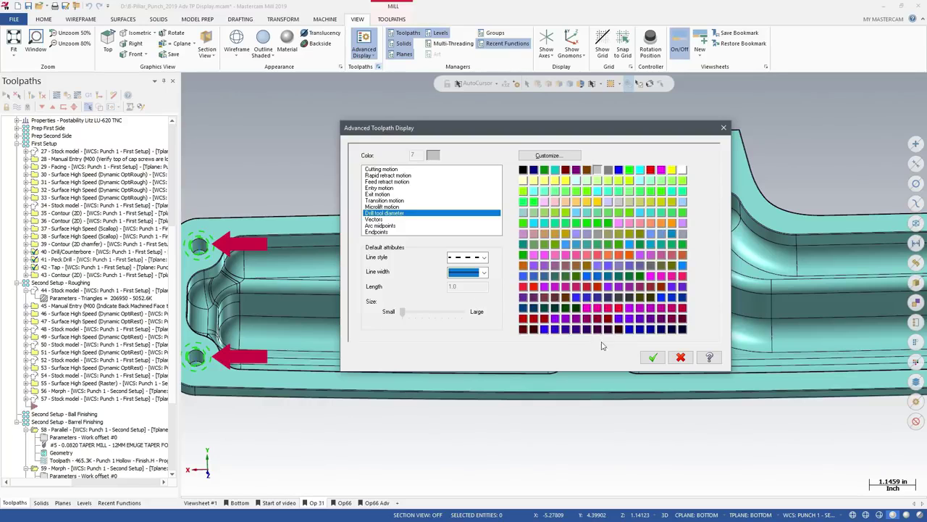
left_click(651, 357)
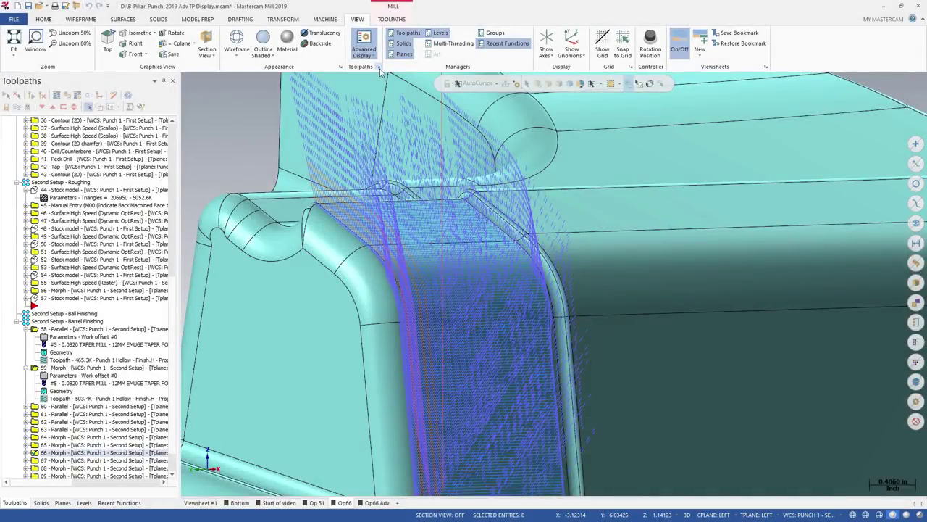
Give the toolpath vectors a solid line style and a length of 0.2 in the advanced toolpath display settings.
left_click(377, 67)
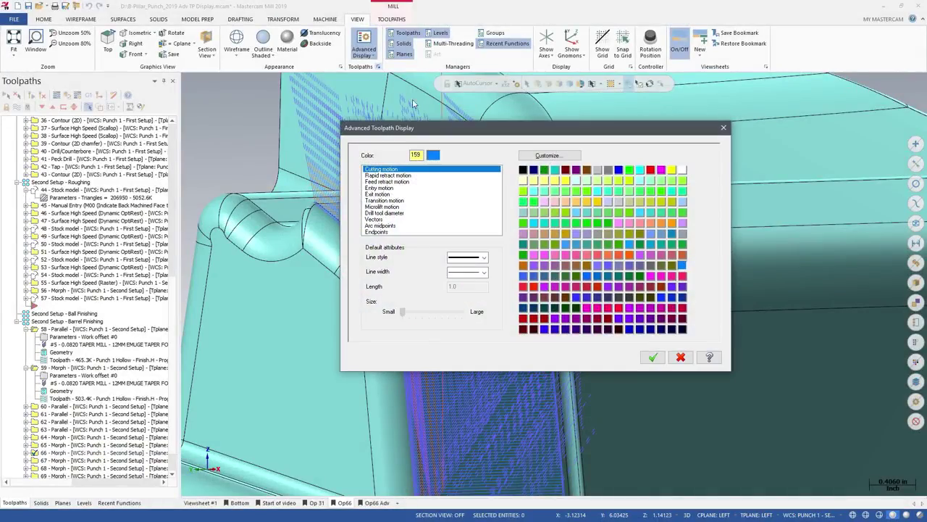
left_click(384, 218)
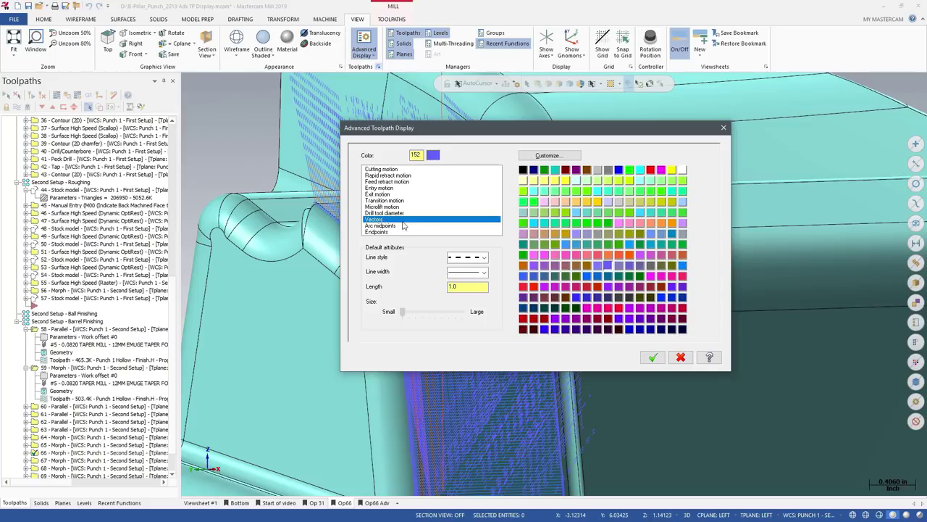
left_click(469, 288)
left_click(484, 258)
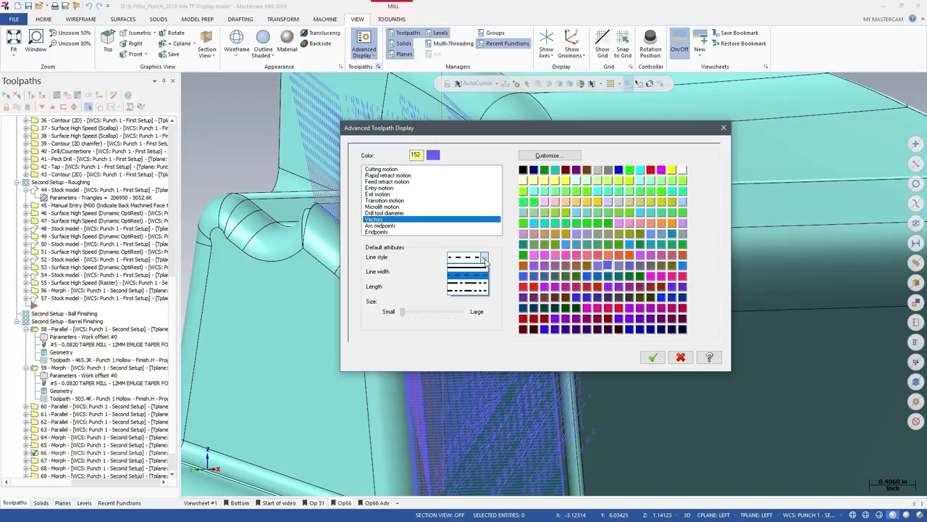
left_click(483, 269)
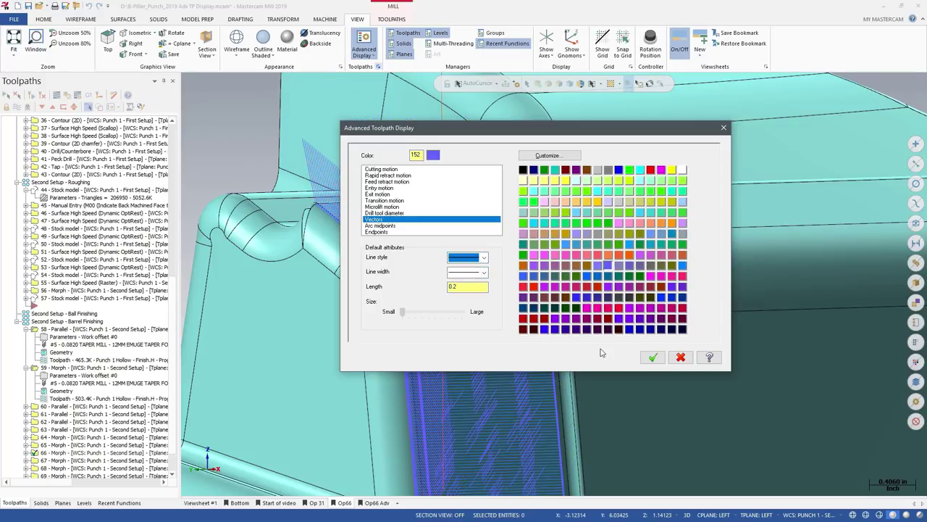
left_click(651, 357)
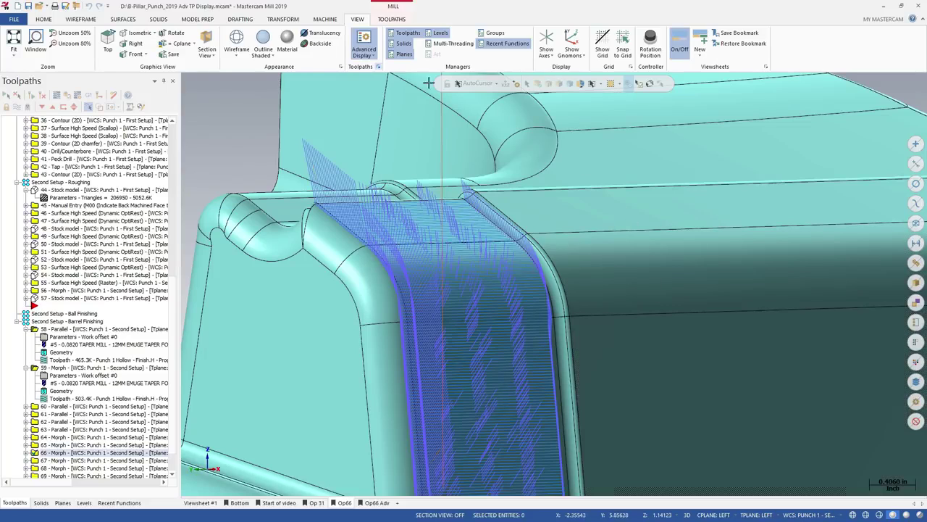
Hide the feed retract motion in operation 66's toolpath display.
left_click(375, 62)
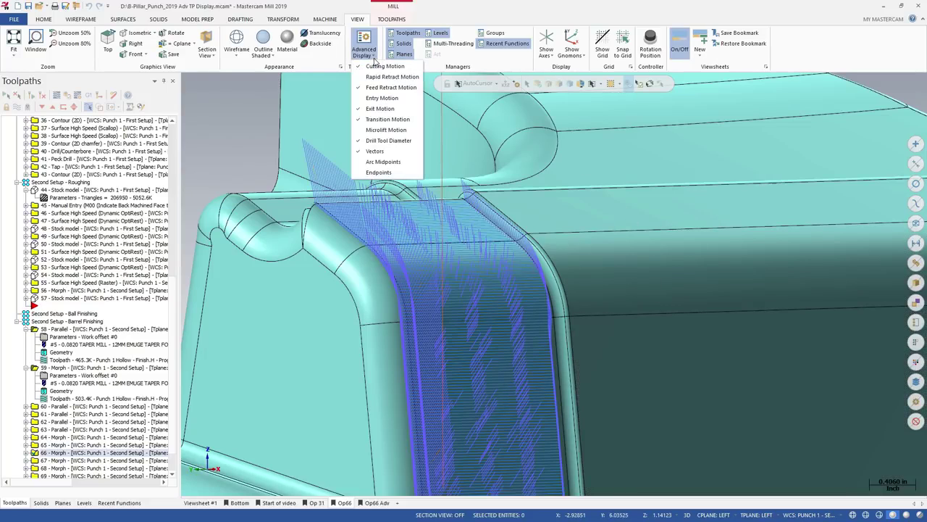
left_click(387, 87)
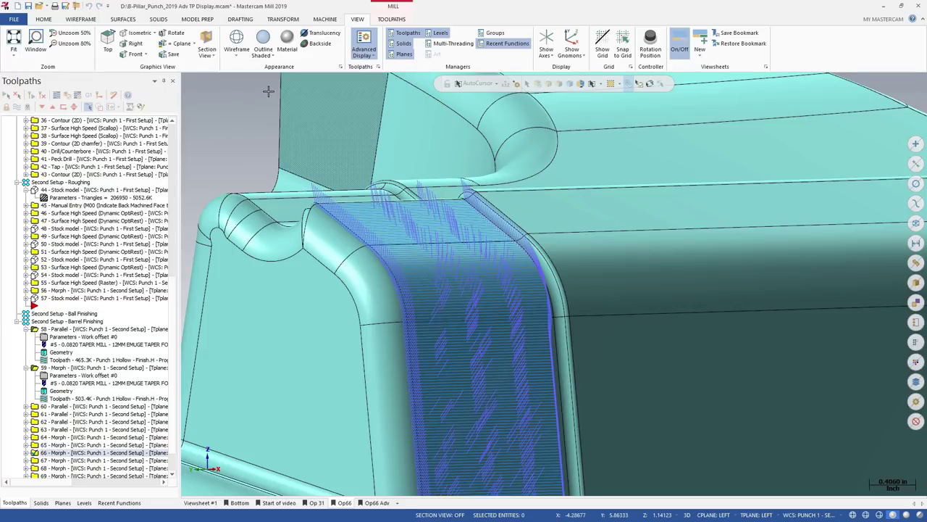
Hide the vectors of operation 66's toolpath and turn their display back on.
left_click(120, 107)
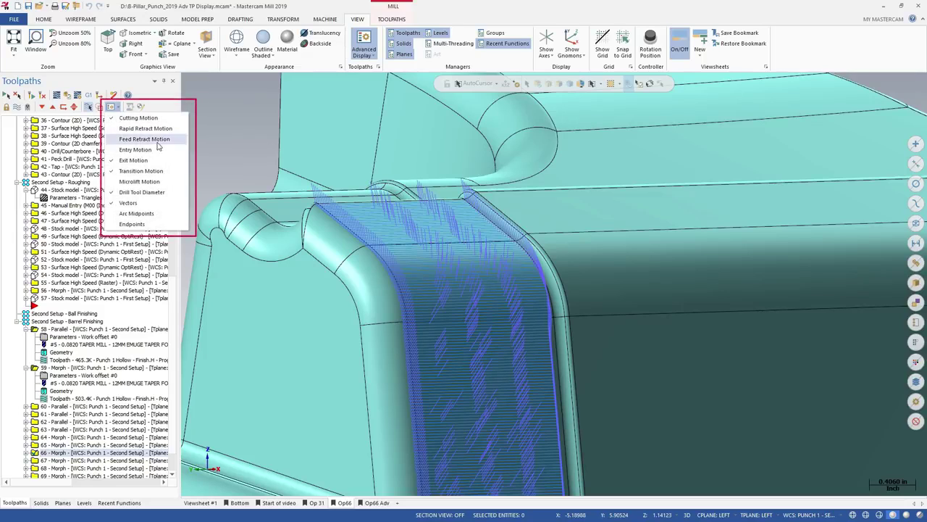
left_click(134, 203)
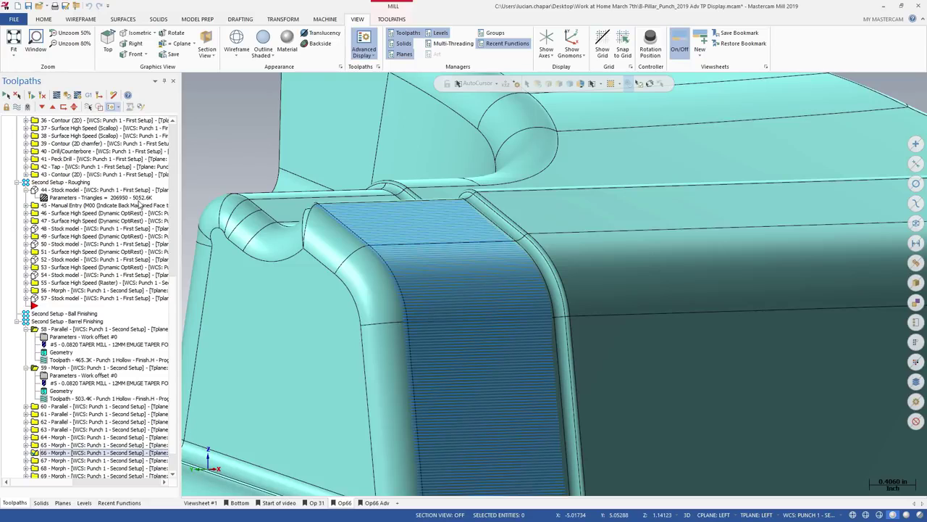
left_click(120, 108)
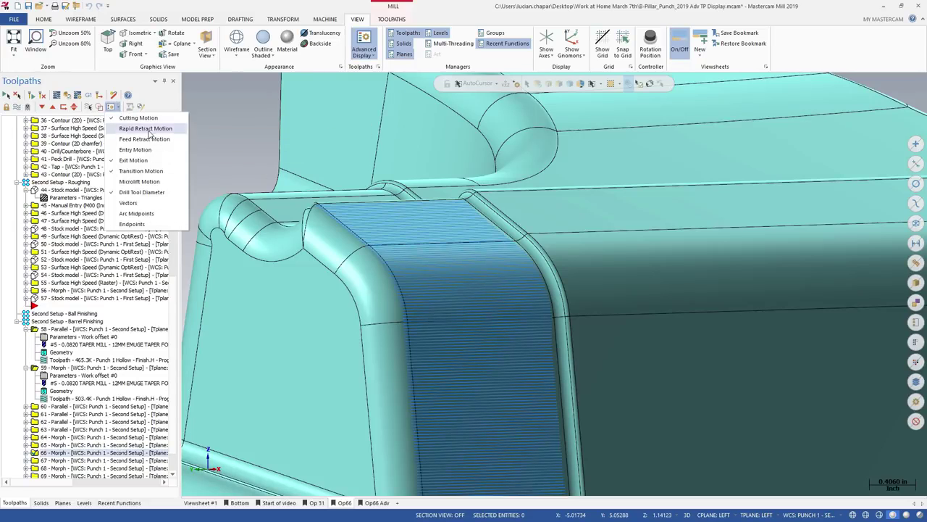
left_click(151, 204)
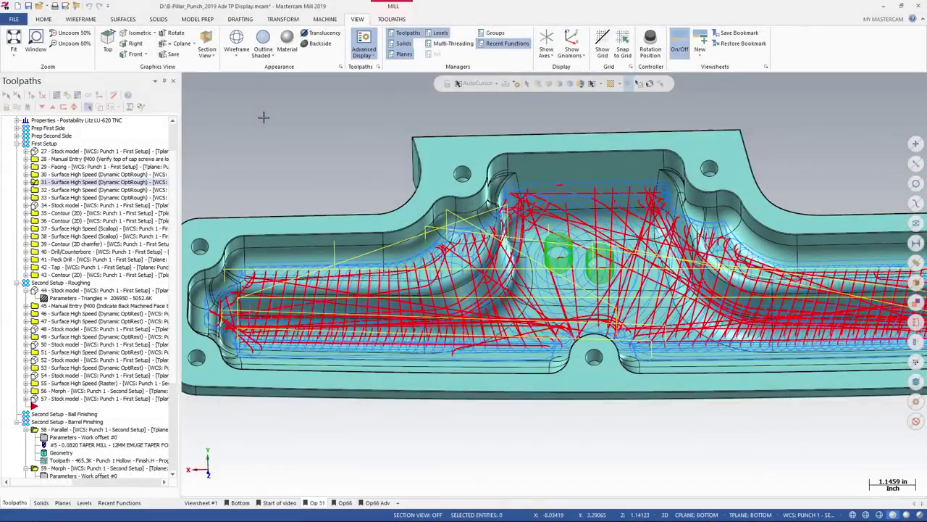
Backplot operation 31's toolpath, stop the playback partway and close the backplot.
left_click(58, 95)
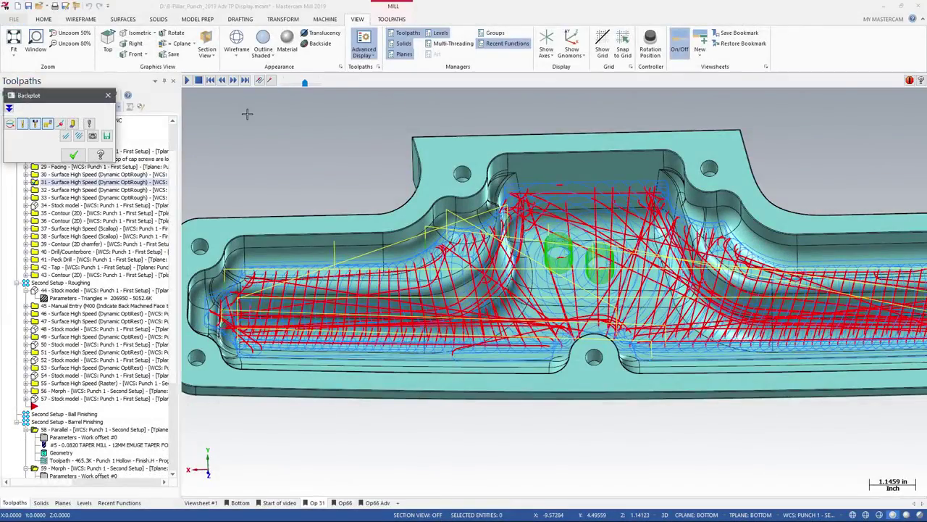
left_click(186, 80)
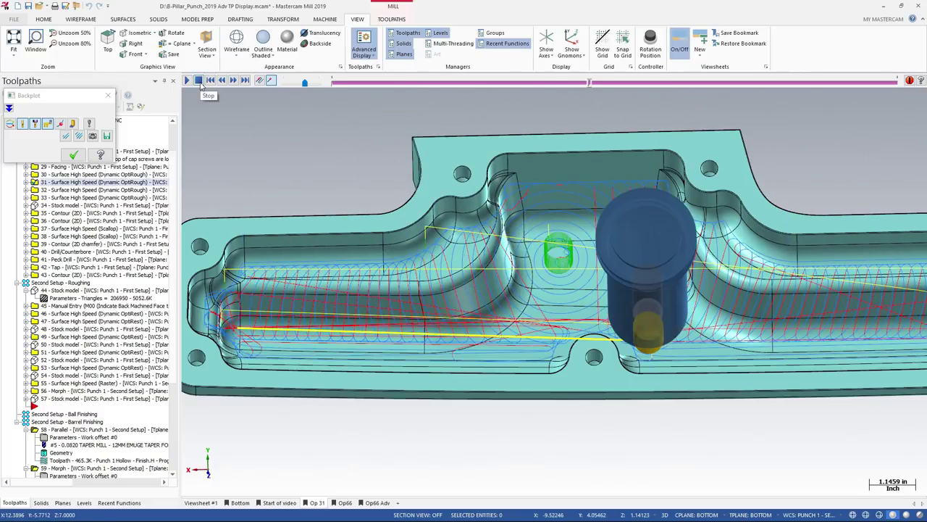
left_click(73, 154)
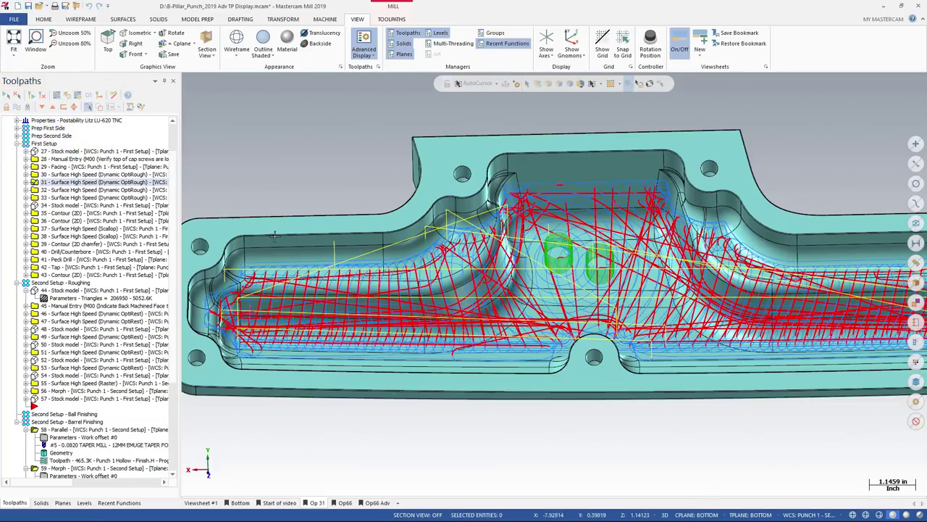
Check the option for saving advanced toolpath display settings in the Op 31 viewsheet's settings, and accept the settings.
right_click(319, 504)
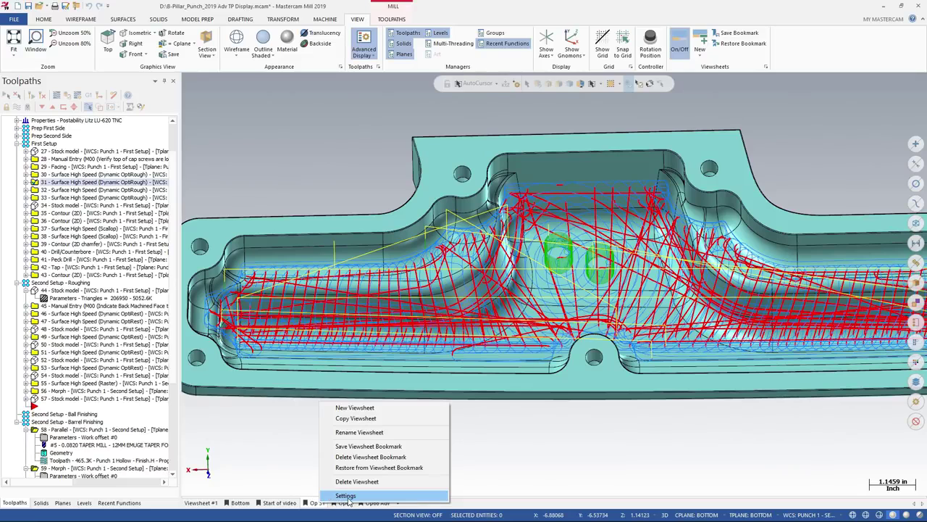
left_click(346, 496)
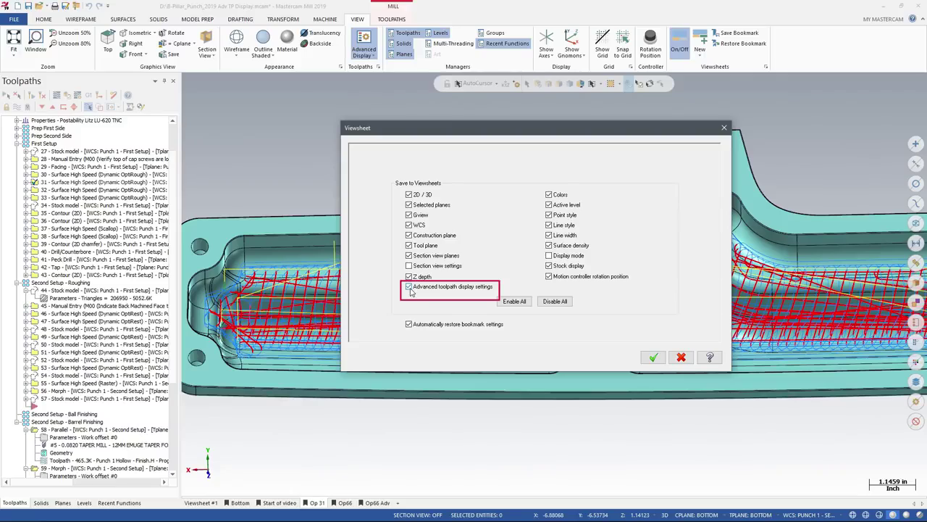
left_click(652, 357)
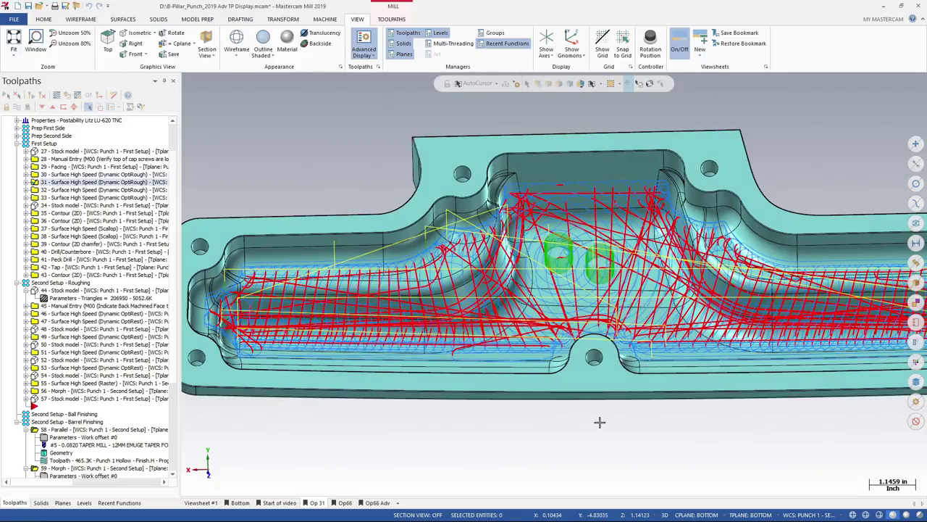
middle_click_drag(588, 406, 599, 421)
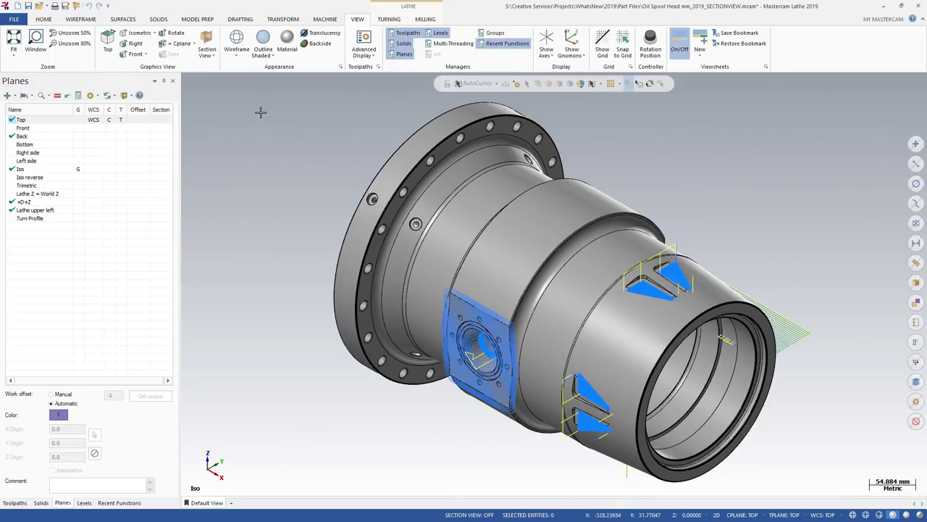
Turn on the section view for the oil spool head and cut the part with the Top plane.
left_click(207, 40)
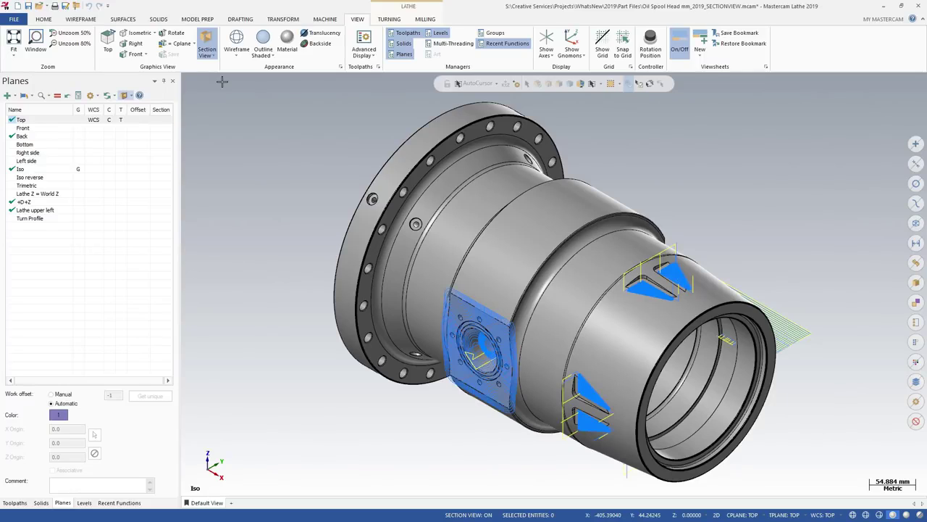
left_click(159, 120)
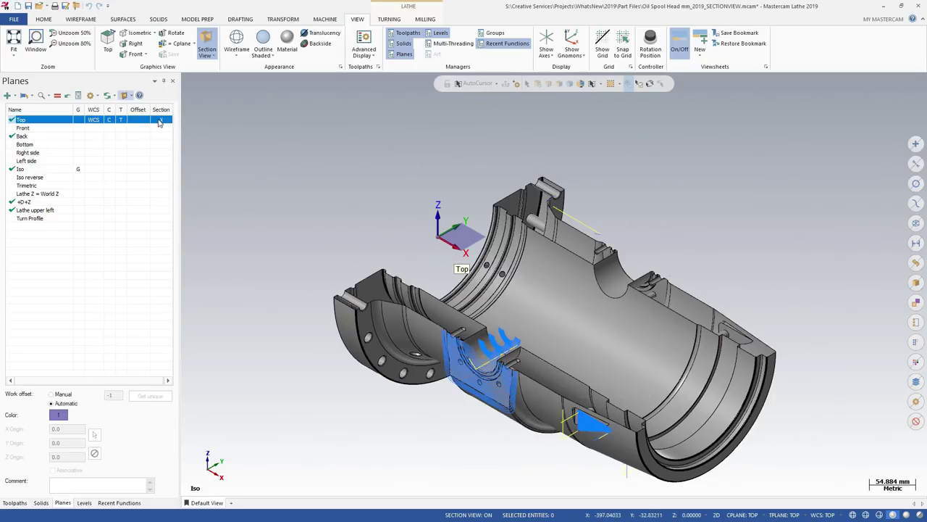
left_click(219, 132)
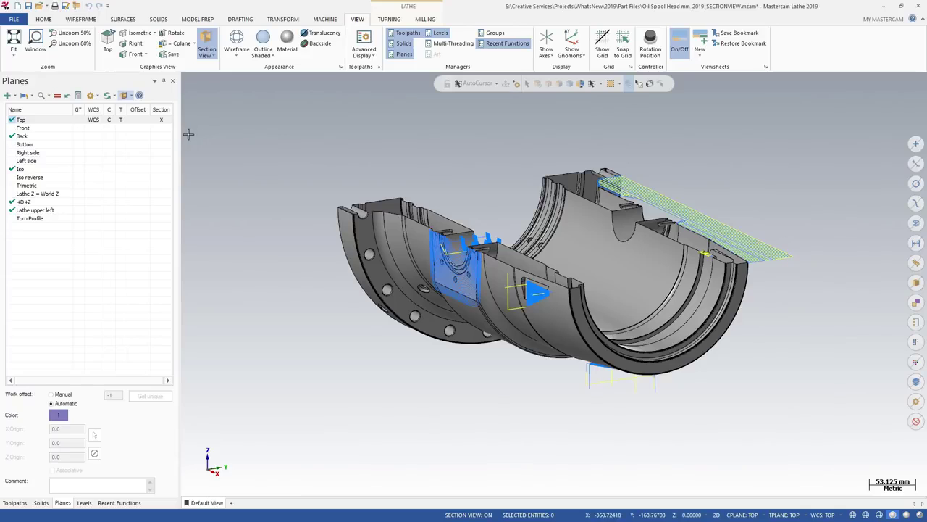
Add and remove the Front plane as a second section cut, and switch the section view off and back on.
left_click(162, 128)
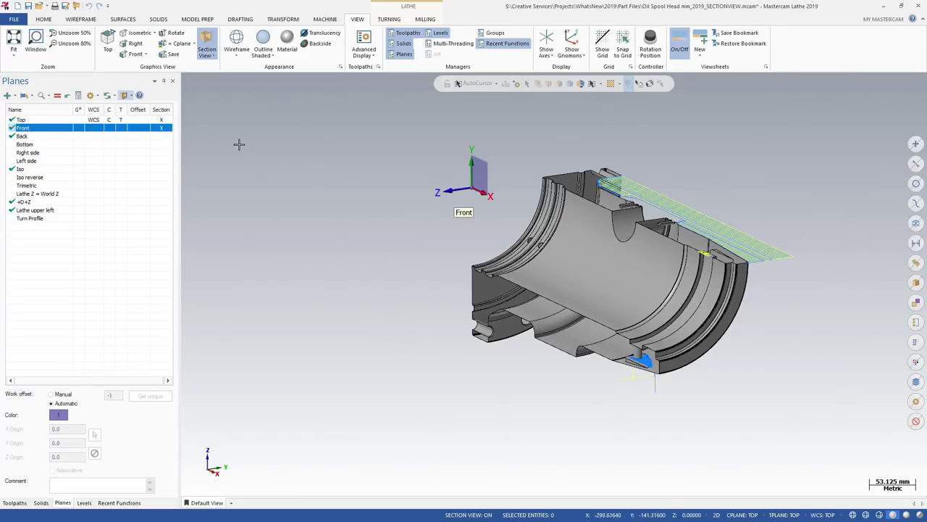
left_click(163, 128)
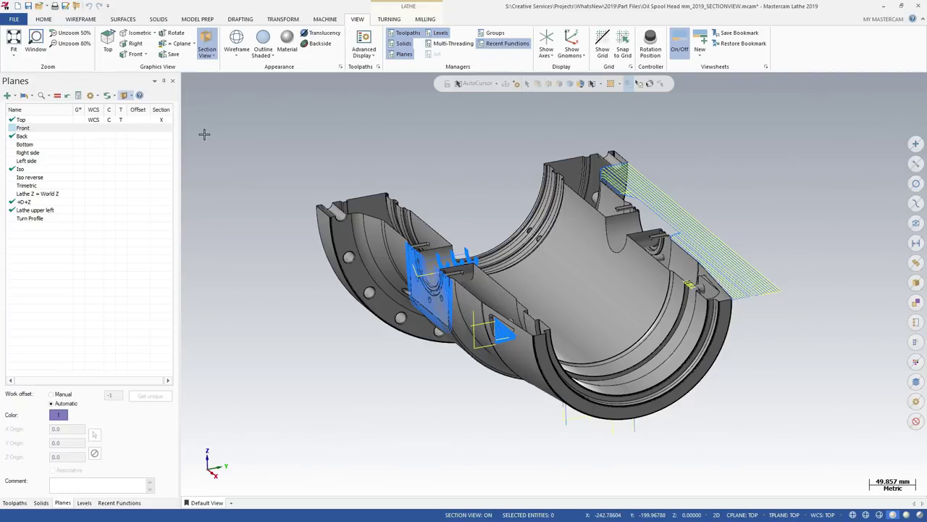
left_click(125, 97)
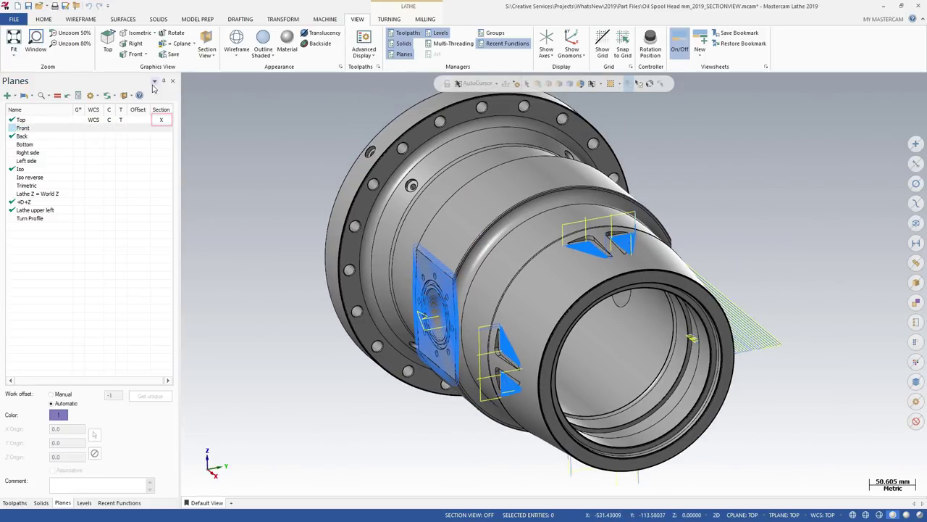
left_click(125, 96)
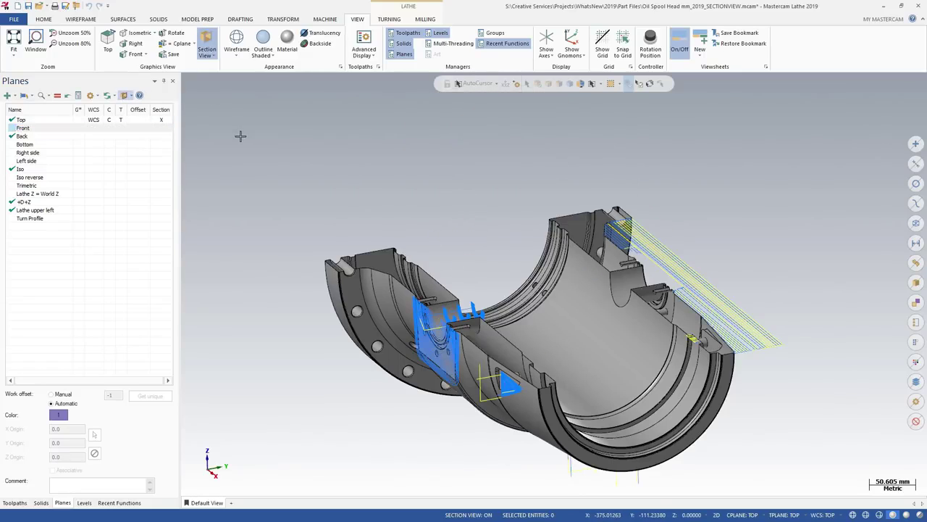
Exclude toolpaths from the section view so the Top plane does not cut them.
left_click(214, 58)
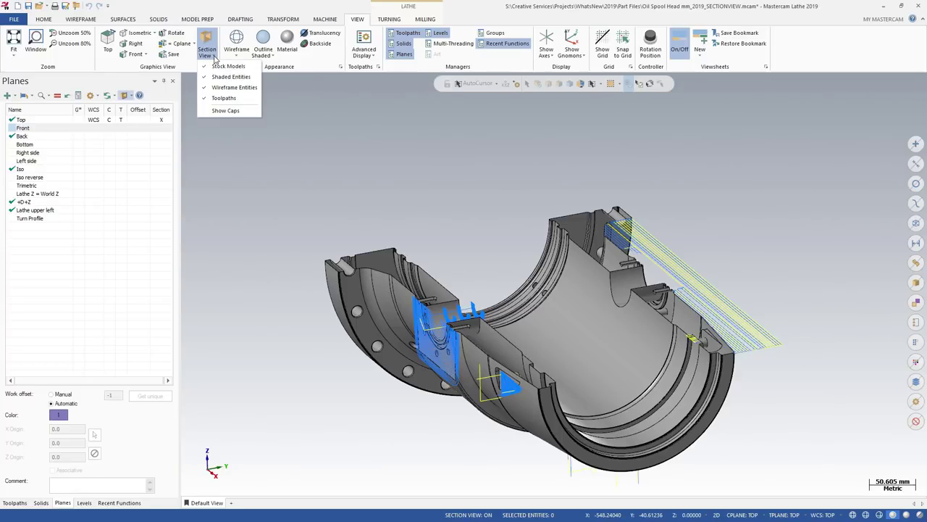
left_click(251, 99)
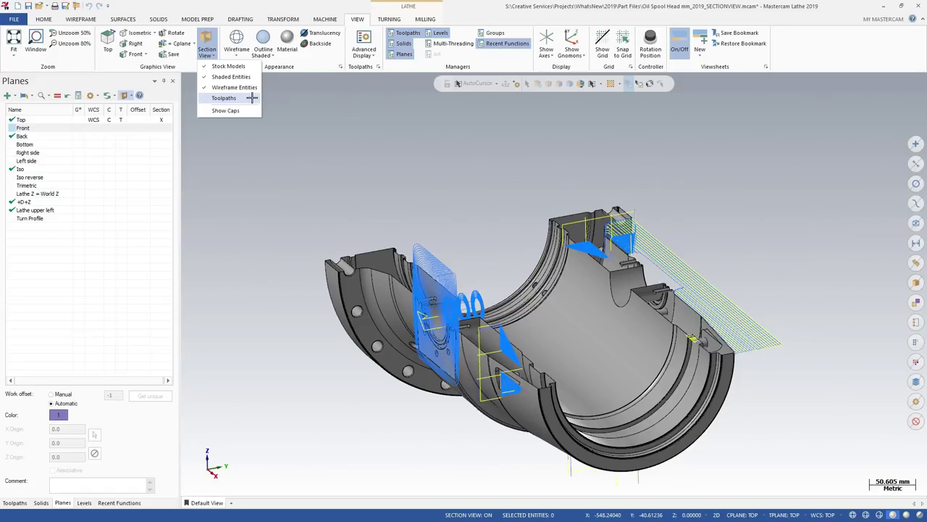
left_click(257, 154)
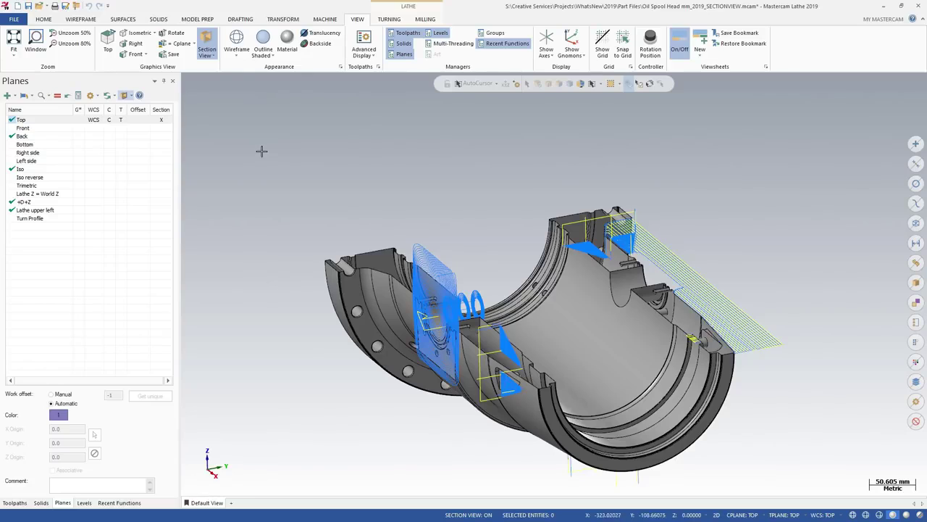
Show caps in the section view, and review the section view caps opacity in the shading configuration.
left_click(208, 54)
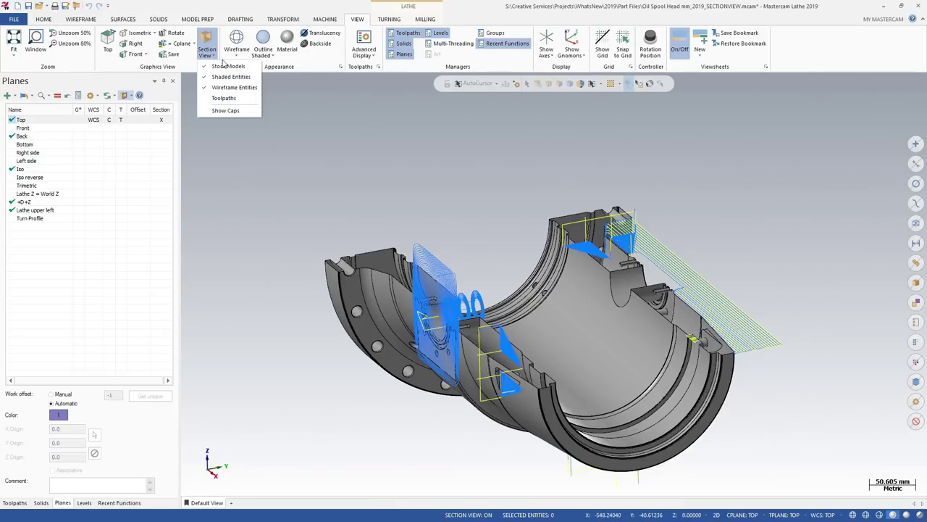
left_click(226, 111)
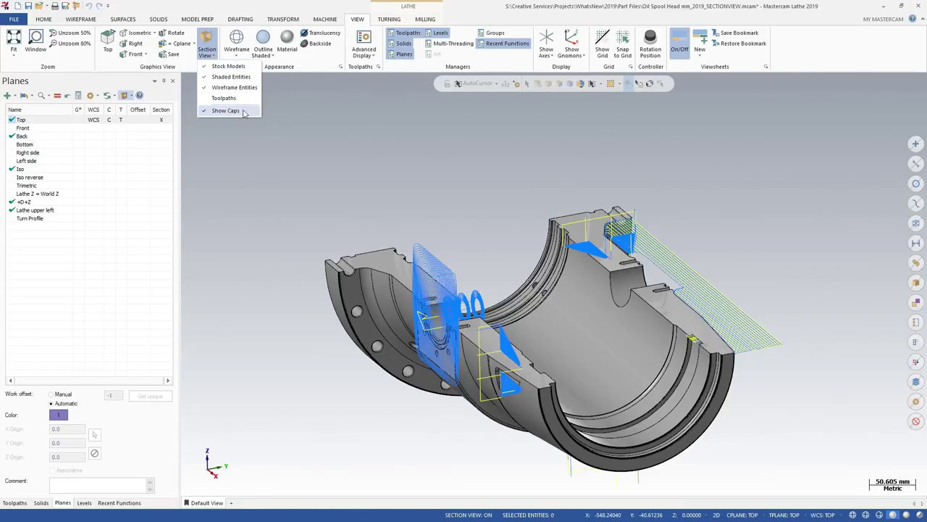
left_click(260, 139)
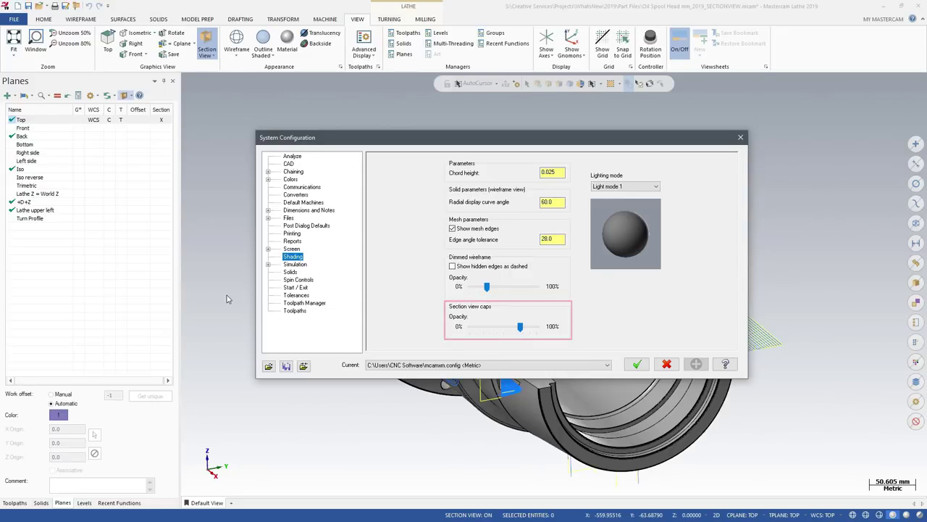
key("Return")
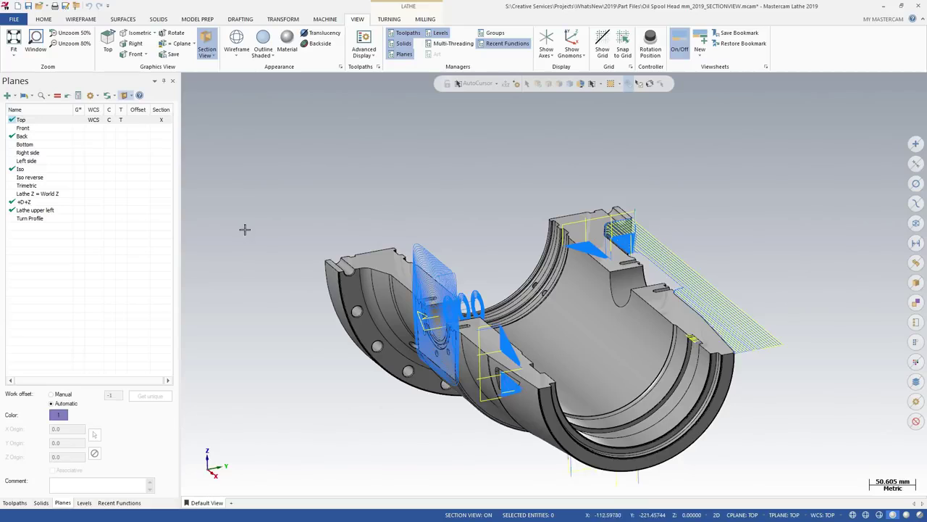
Remove the Top plane from the section view cut.
left_click(162, 120)
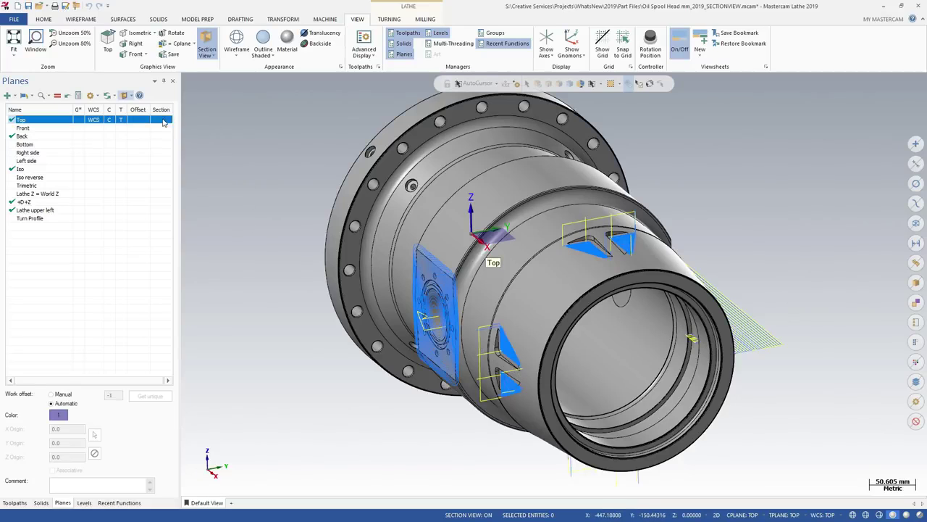
left_click(214, 154)
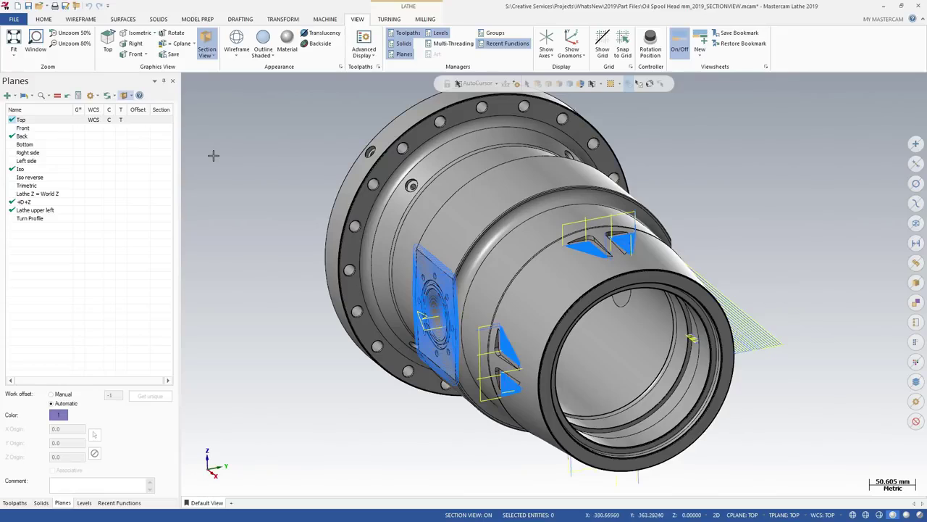
Edit the Turn Profile plane and set it as a section plane to cut the oil spool head.
right_click(37, 218)
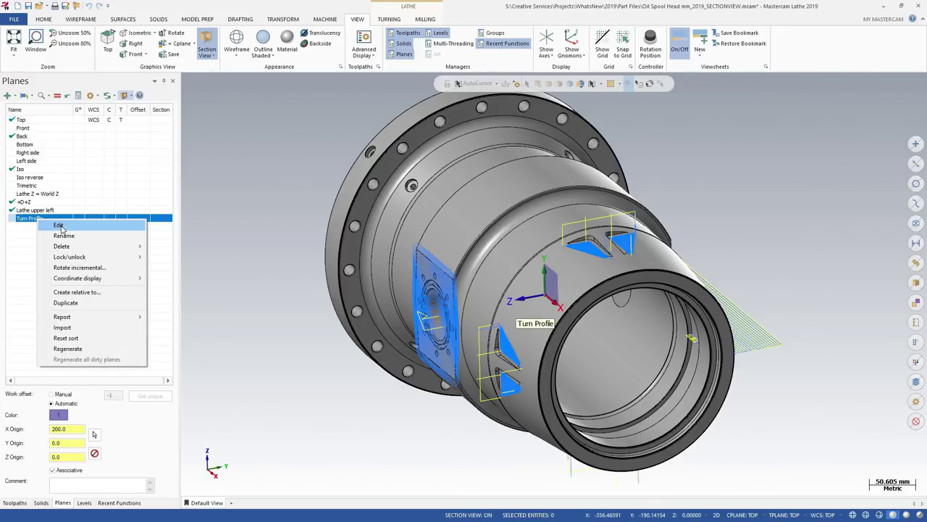
left_click(58, 225)
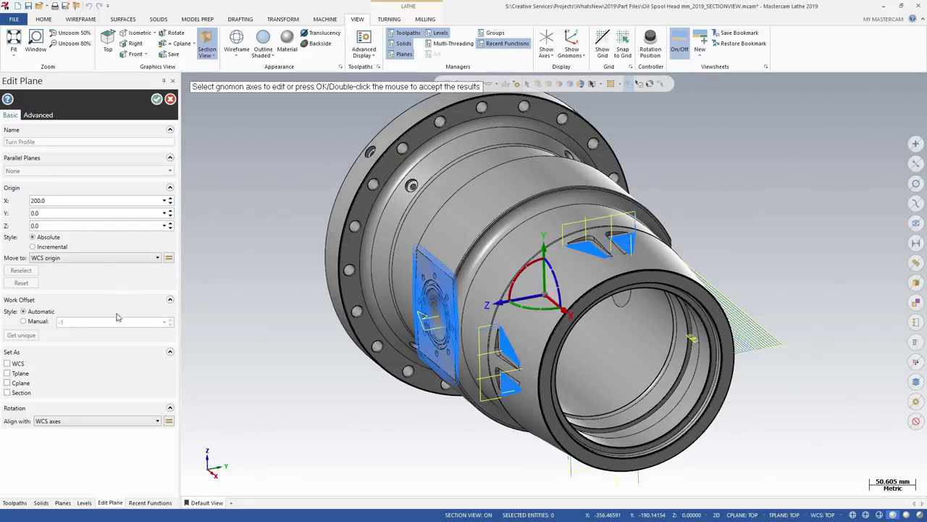
left_click(7, 391)
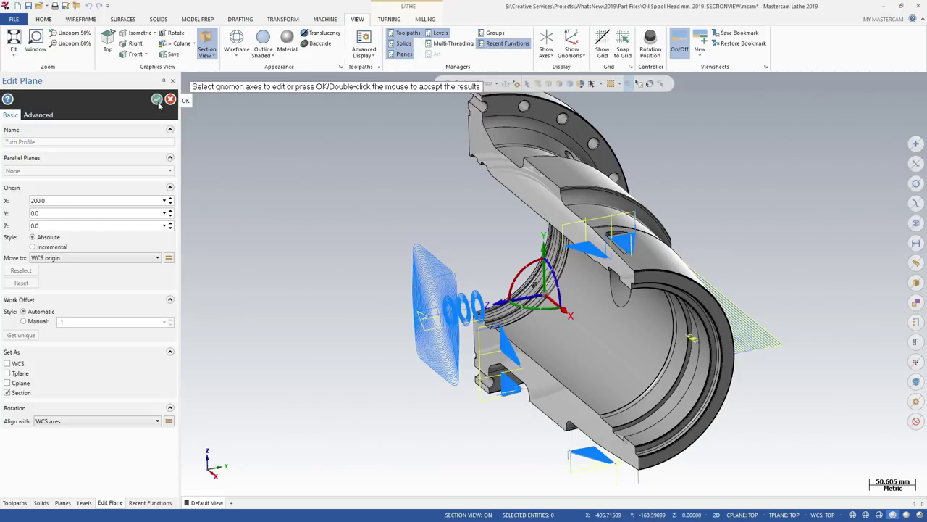
left_click(157, 100)
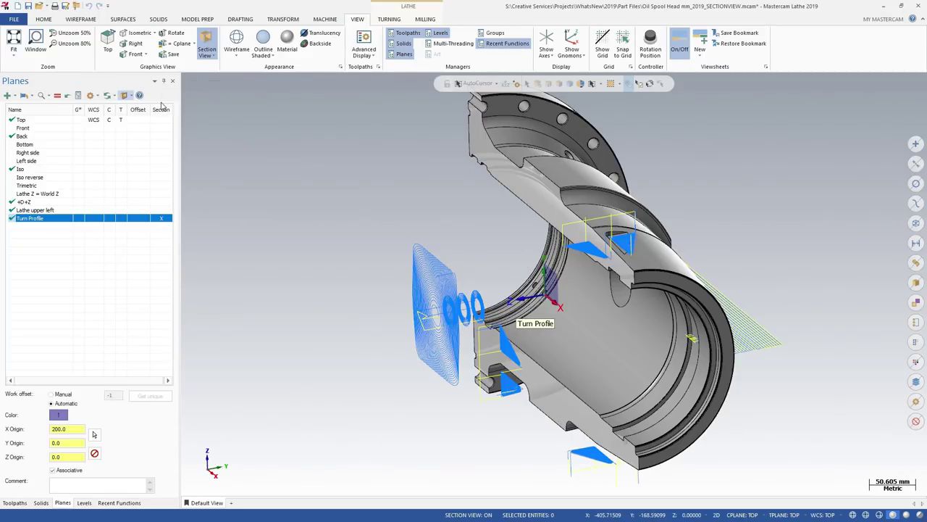
left_click(210, 164)
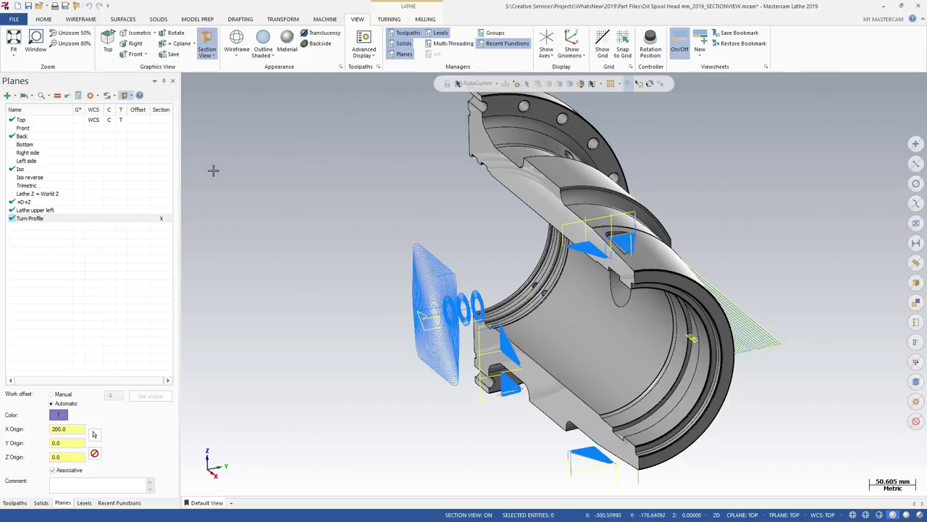
Edit the Turn Profile plane and lower its Y origin in increments to -215 to move the section cut through the part.
right_click(62, 221)
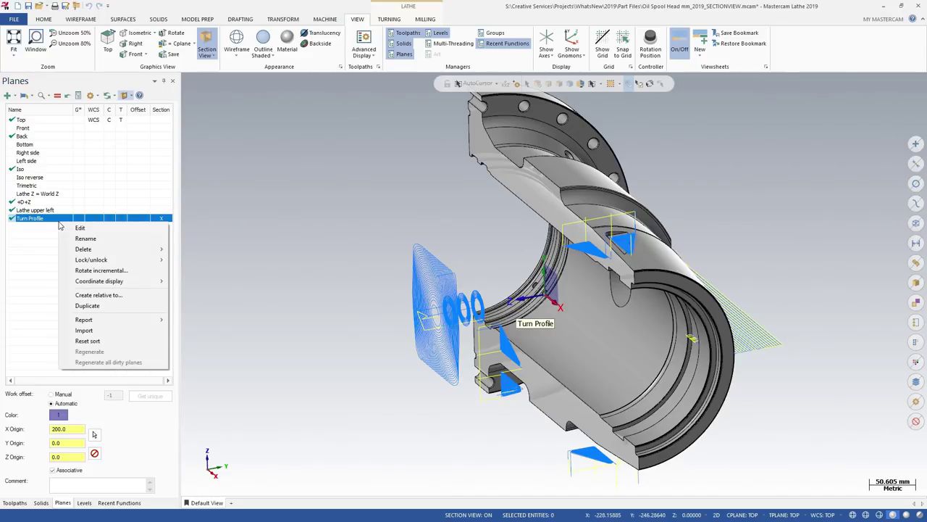
left_click(76, 229)
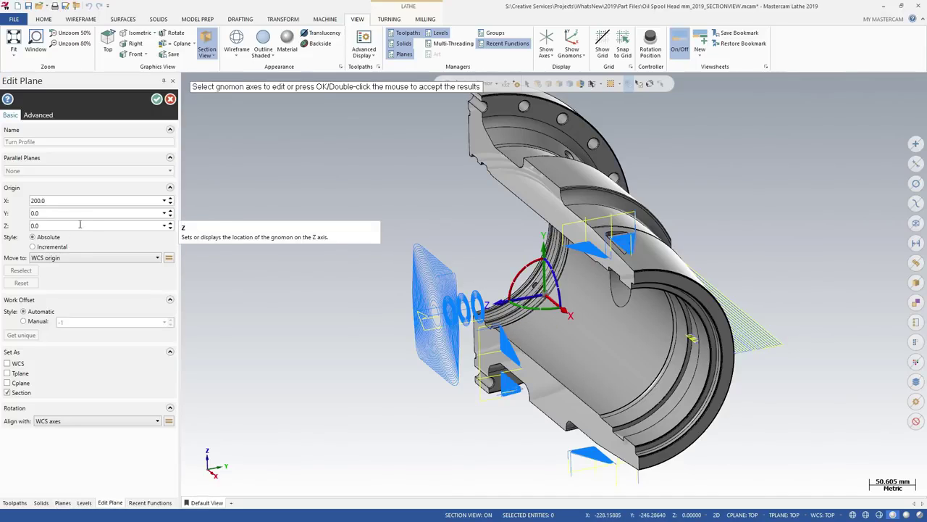
left_click(170, 216)
left_click(171, 216)
left_click(170, 216)
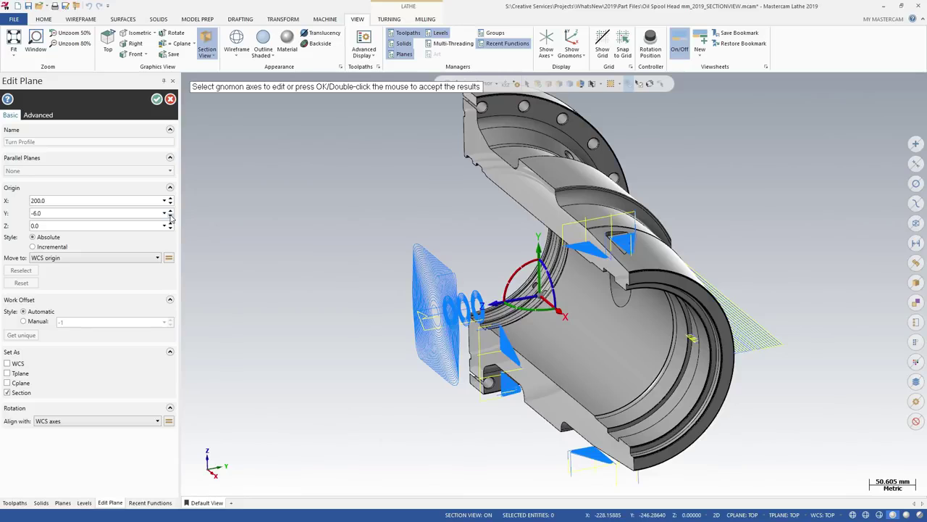
left_click(170, 216)
left_click(171, 216)
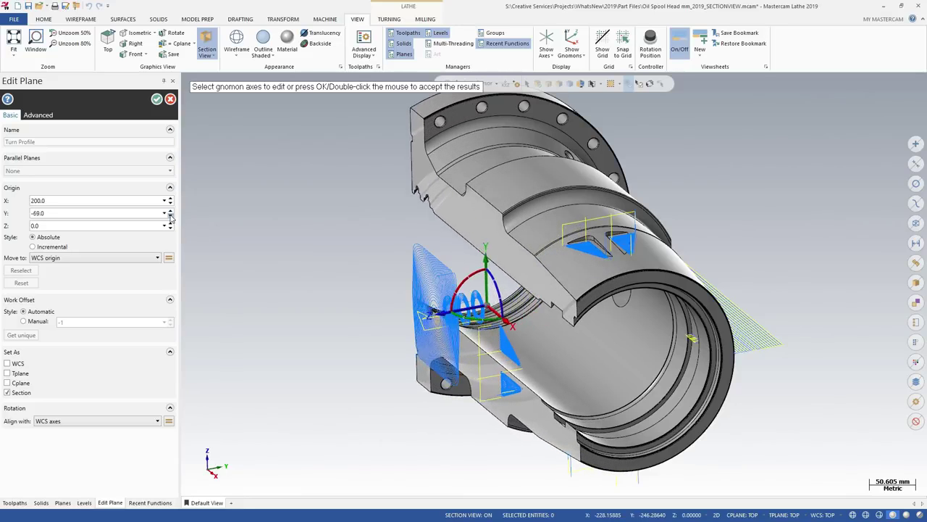
left_click(170, 216)
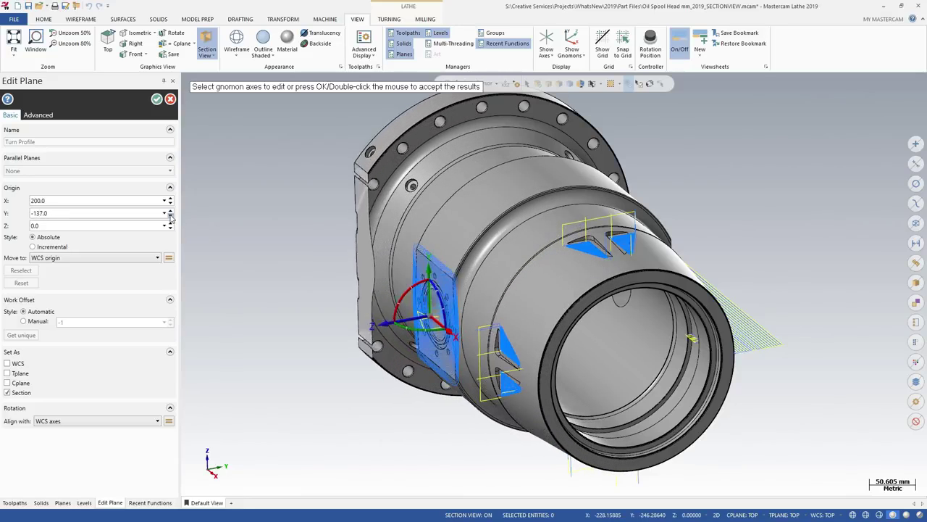
left_click(170, 216)
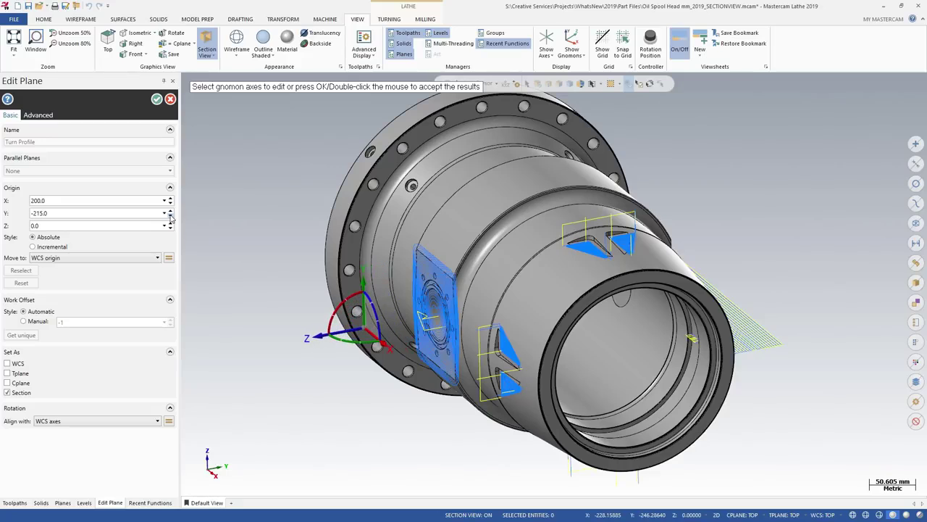
Set the Turn Profile plane's Y origin to 0 and accept the plane edit.
double_click(154, 215)
type("0")
key("Tab")
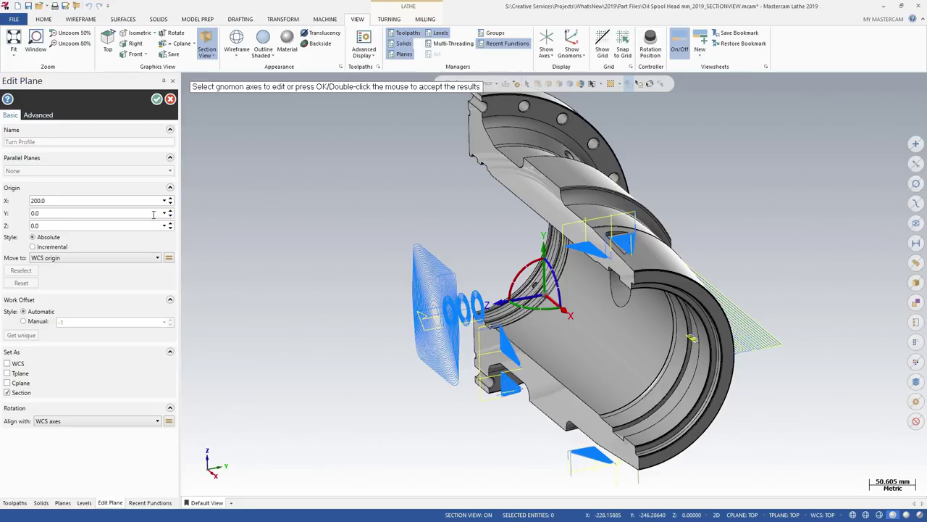
double_click(201, 213)
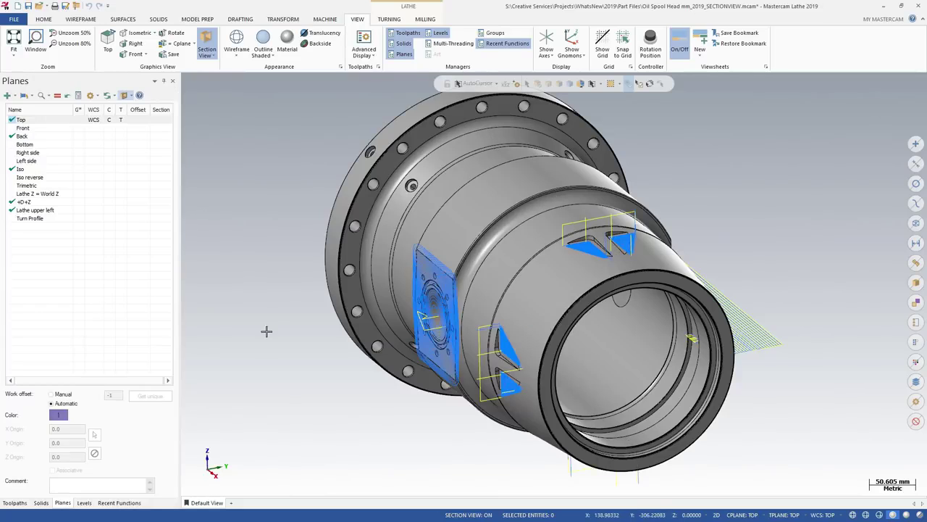
Add a new viewsheet and name it Section View.
left_click(233, 503)
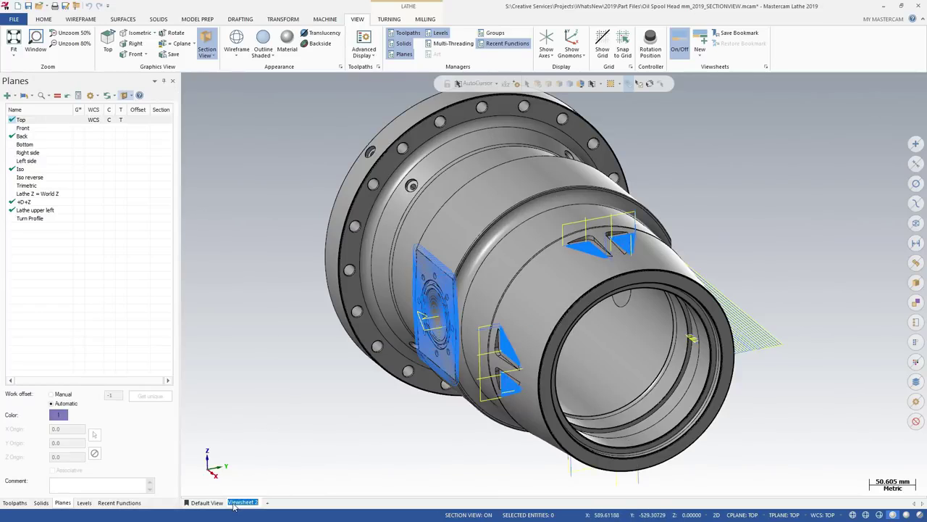
type("Section View")
key("Return")
Review the save options for section view planes and section view settings in the viewsheet configuration, and accept them.
right_click(249, 504)
left_click(275, 494)
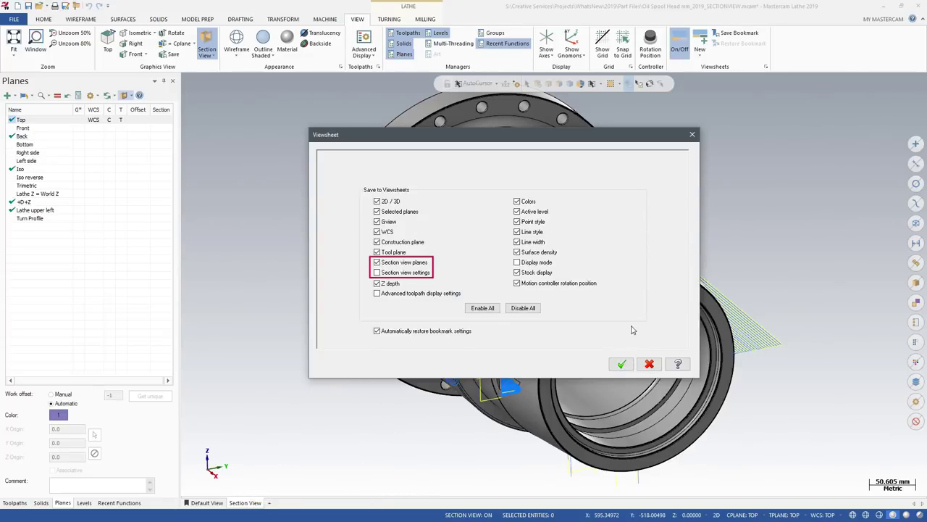
left_click(623, 364)
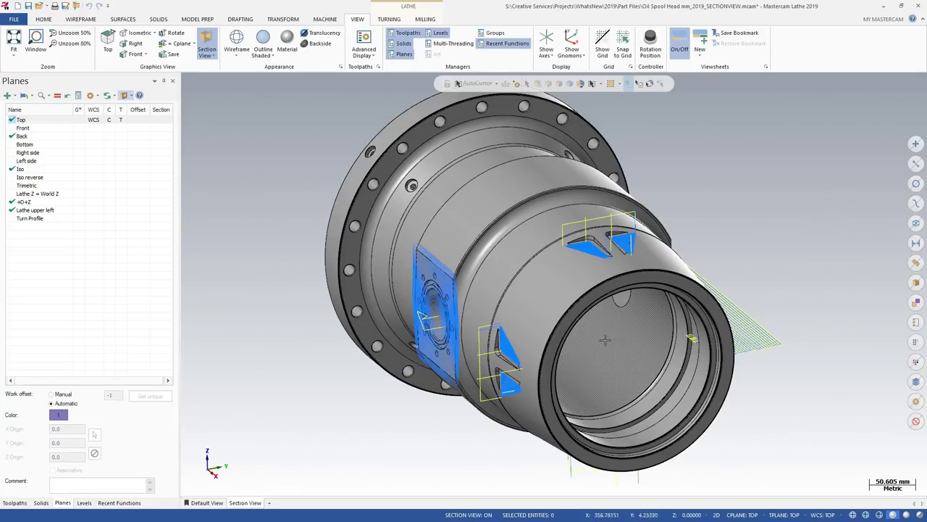
Section the part at the Top plane in the Section View viewsheet, and switch between it and the Default View.
left_click(160, 120)
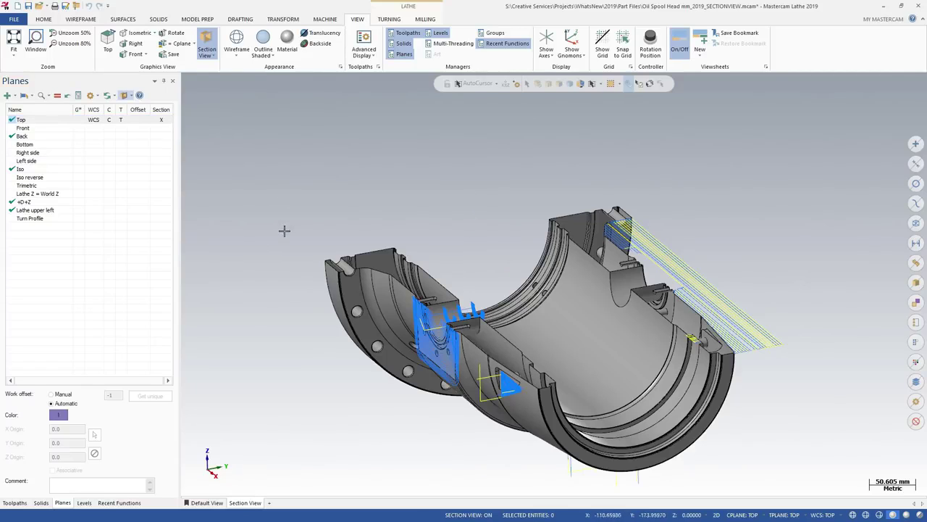
left_click(205, 503)
left_click(245, 503)
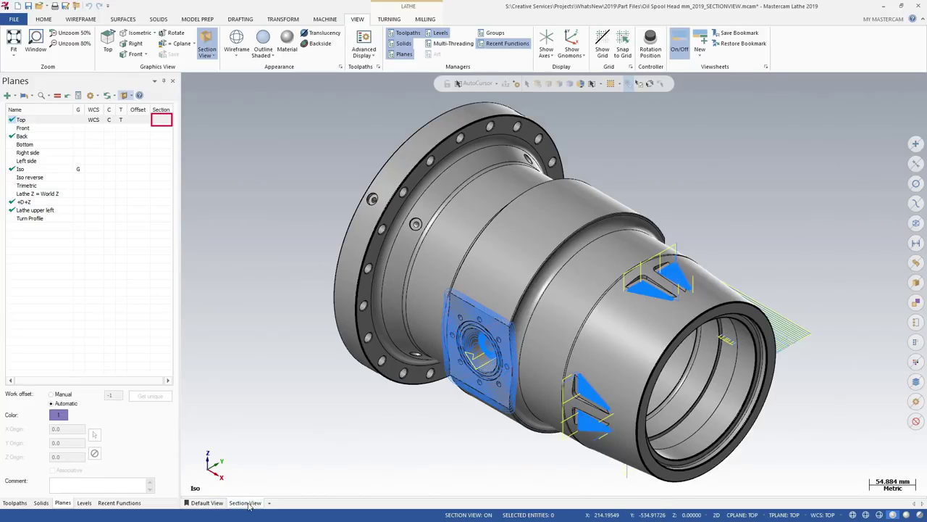
left_click(207, 503)
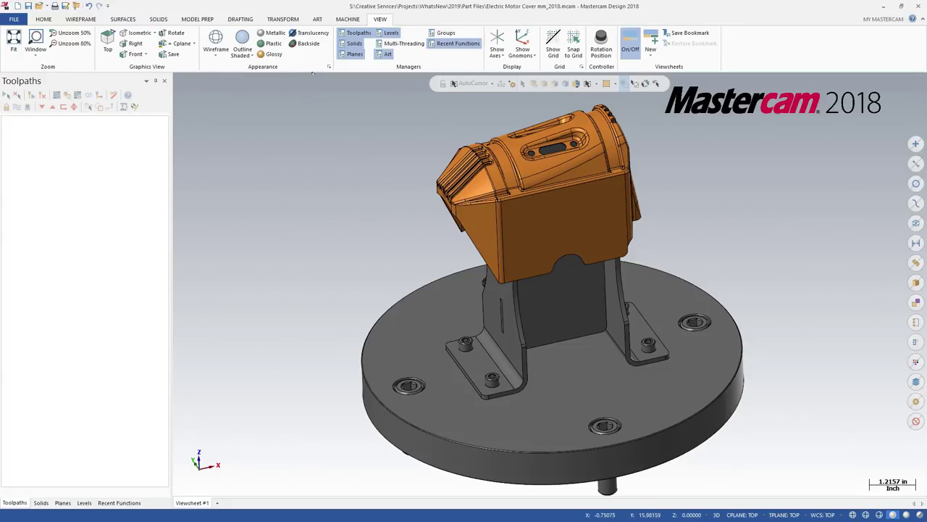
In Mastercam 2018, display the electric motor cover assembly with the Metallic appearance and with the Plastic appearance.
left_click(275, 34)
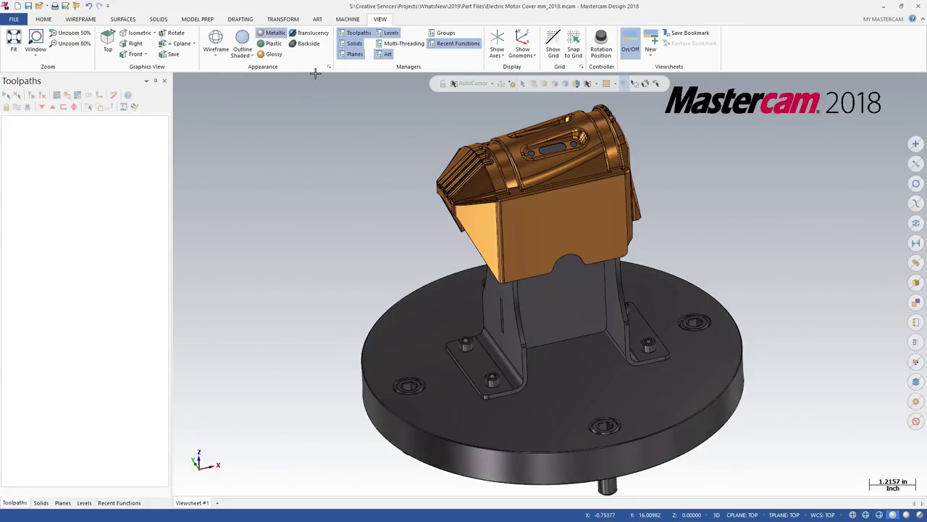
left_click(274, 45)
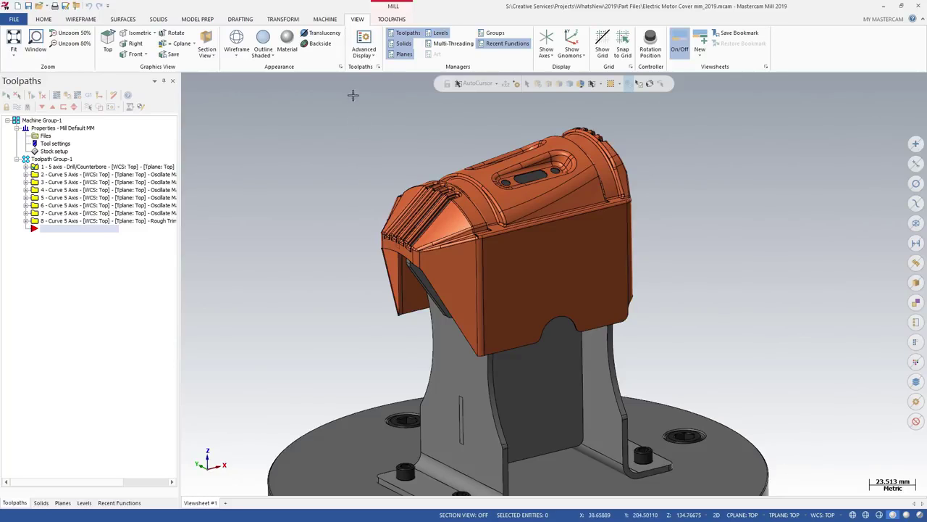
In Mastercam 2019, turn on the Material display and review the metal, plastic and glass choices for the material attribute.
left_click(294, 51)
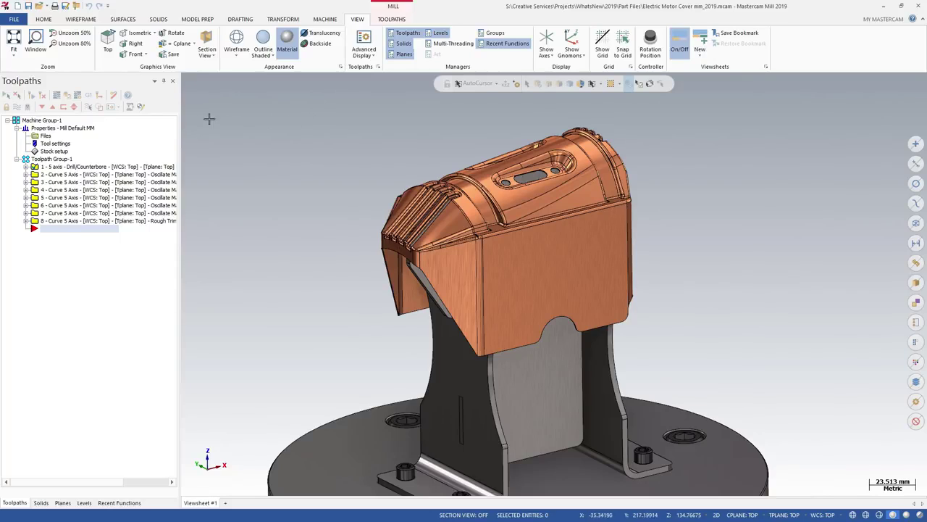
left_click(44, 19)
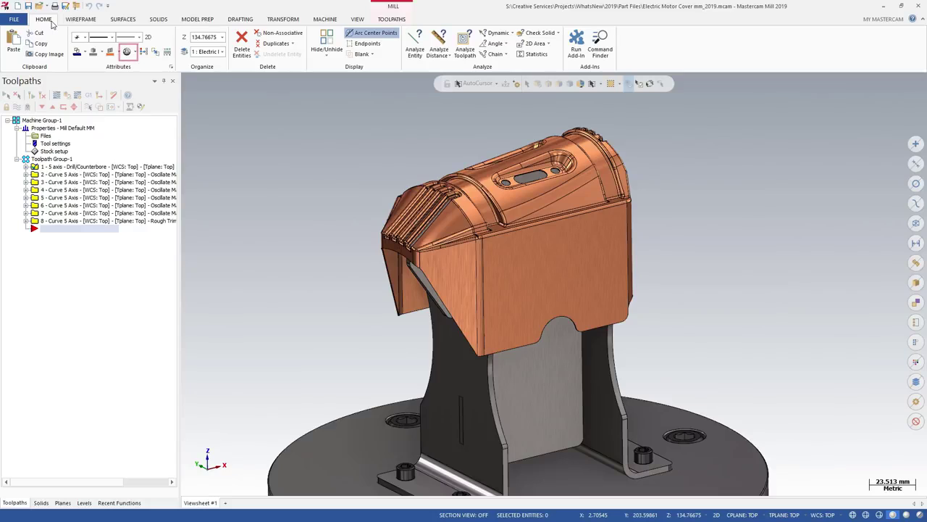
left_click(129, 52)
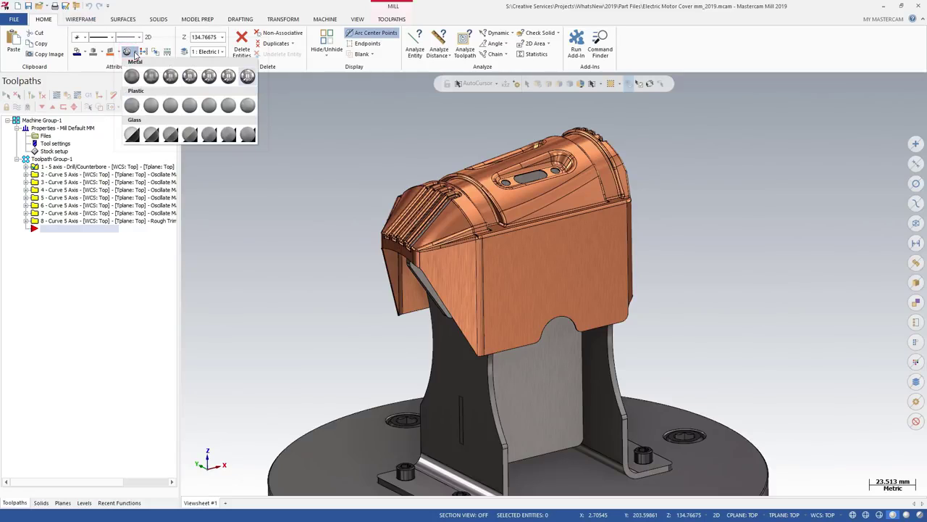
left_click(265, 97)
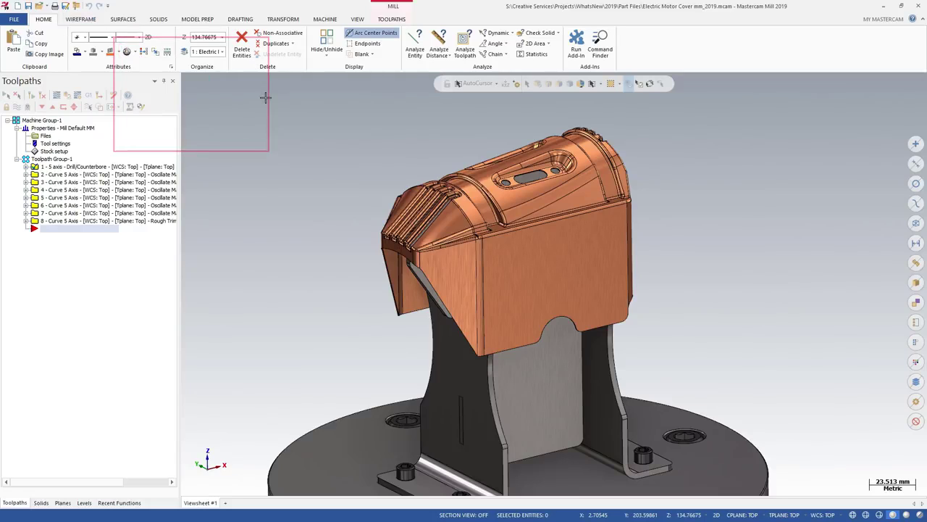
right_click(206, 113)
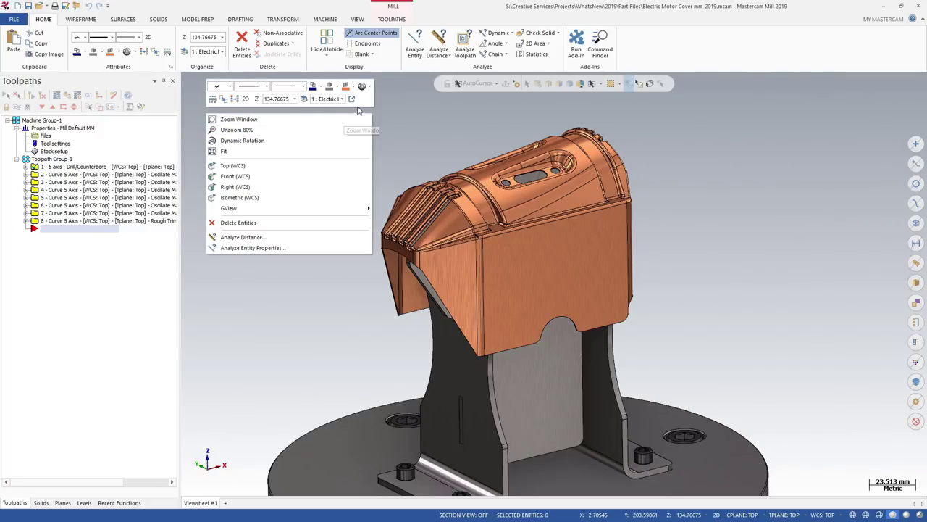
left_click(371, 87)
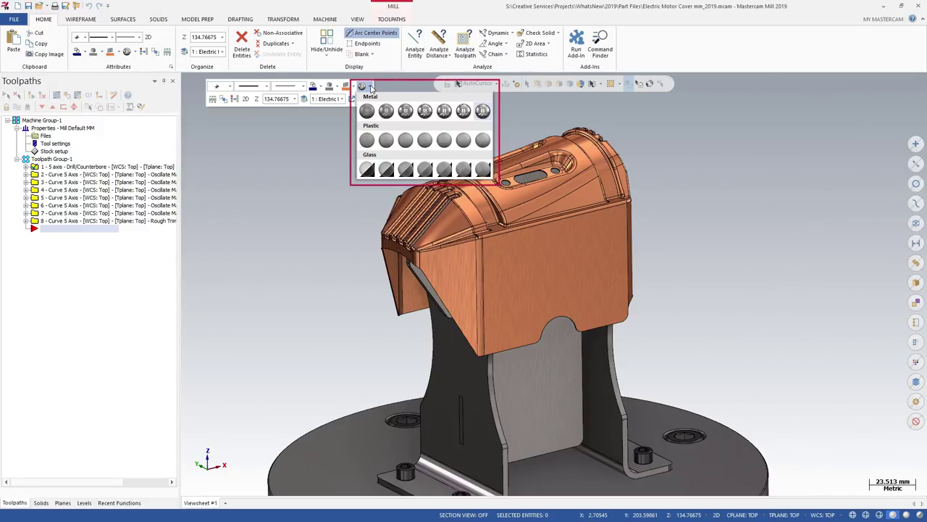
left_click(129, 52)
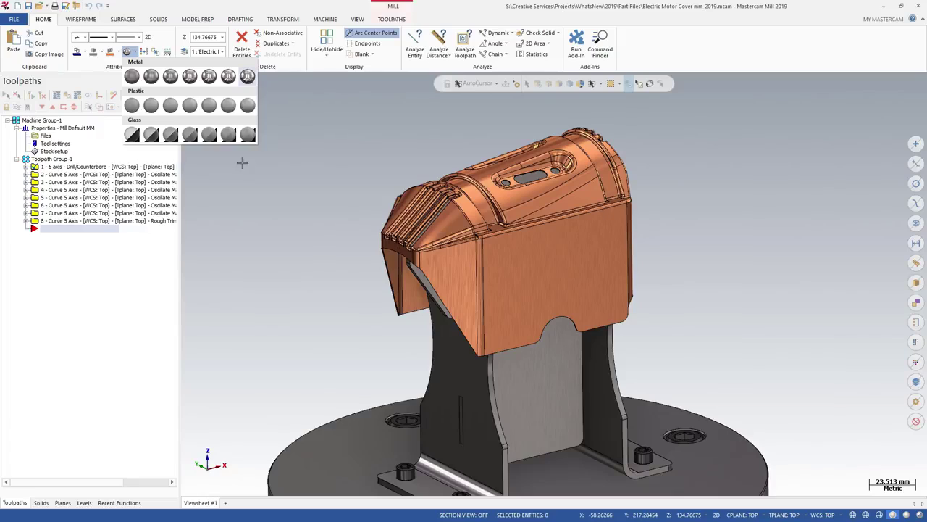
left_click(296, 113)
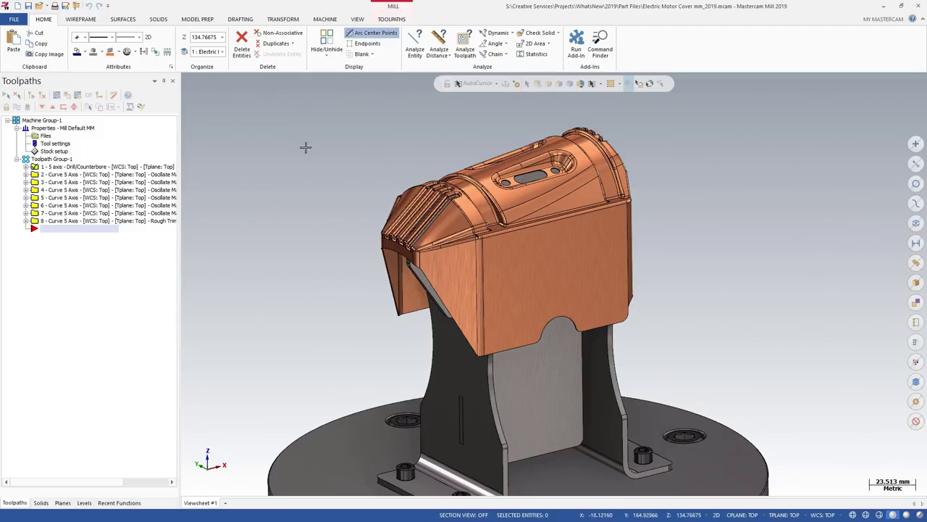
Apply the Glass Level 5 material to the orange motor cover solid.
left_click(449, 272)
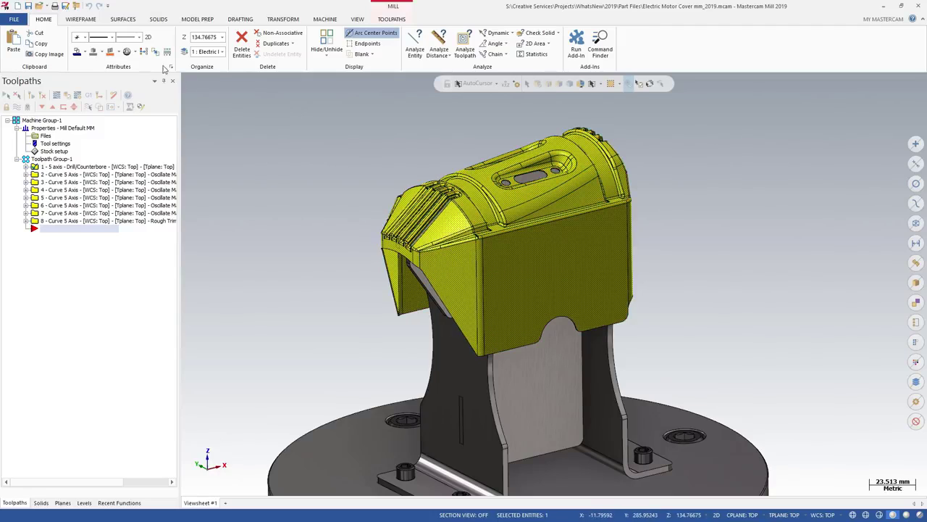
left_click(127, 52)
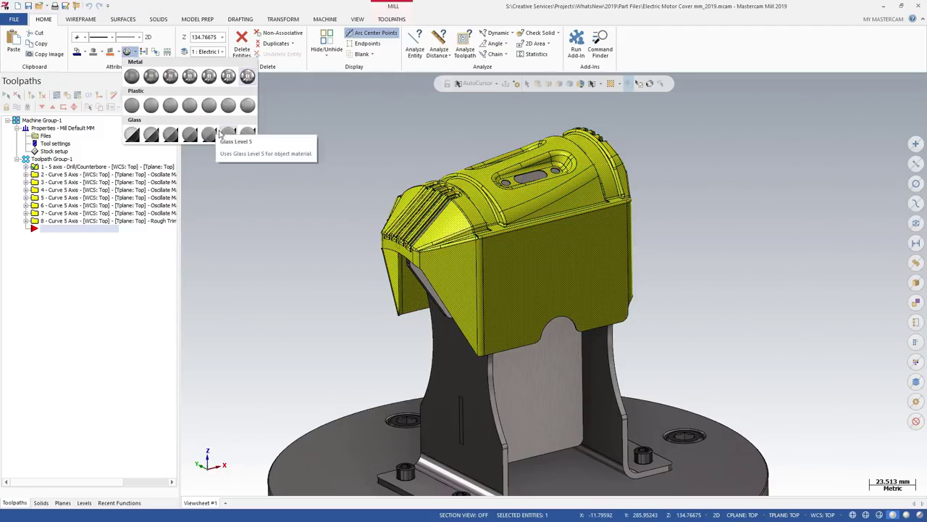
left_click(191, 107)
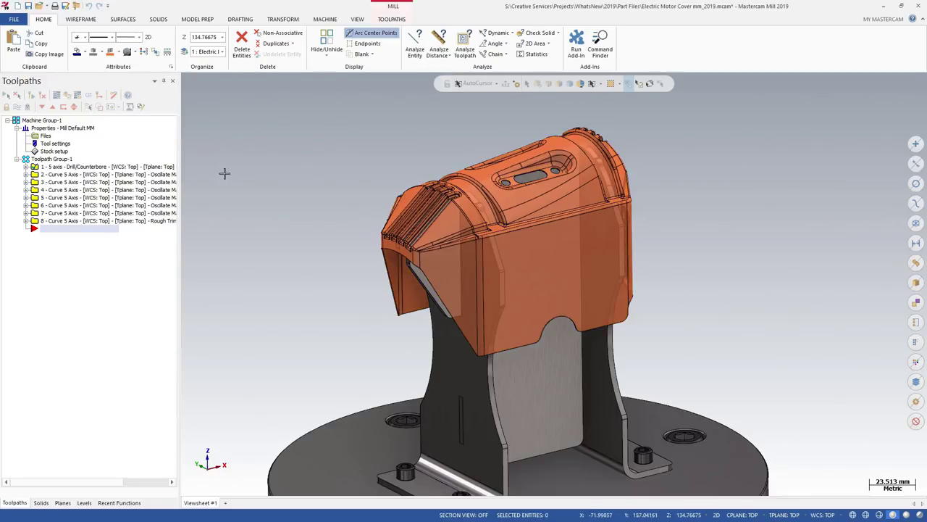
Select the three support bracket solids beneath the motor cover and apply a metal material to them.
left_click(449, 379)
left_click(538, 391)
left_click(606, 397)
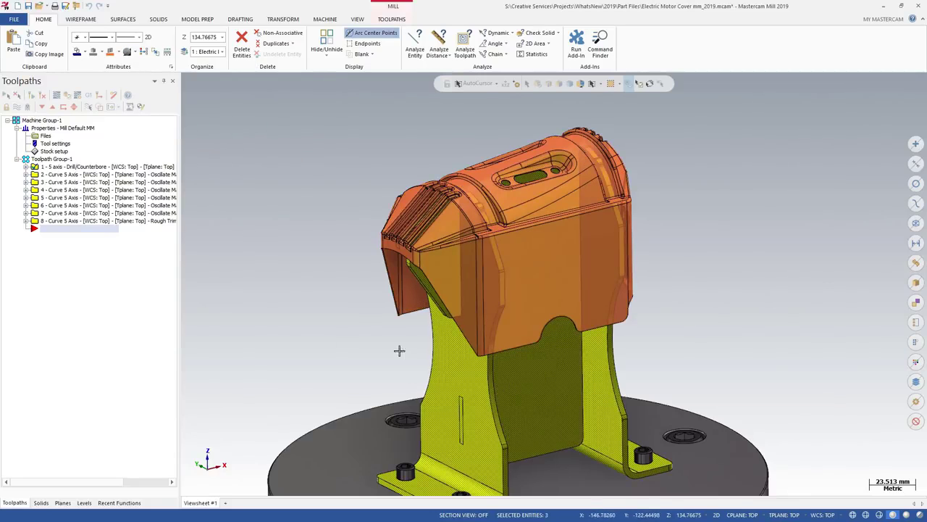
left_click(127, 52)
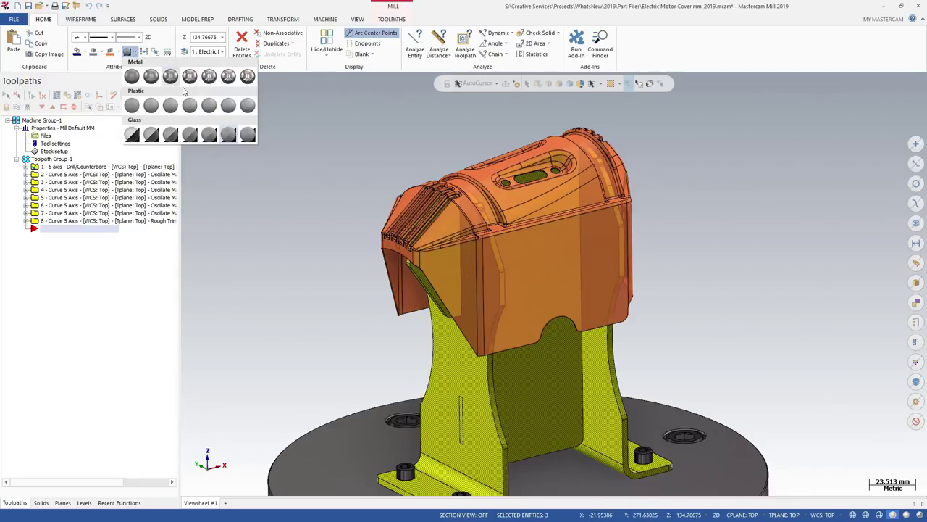
left_click(247, 76)
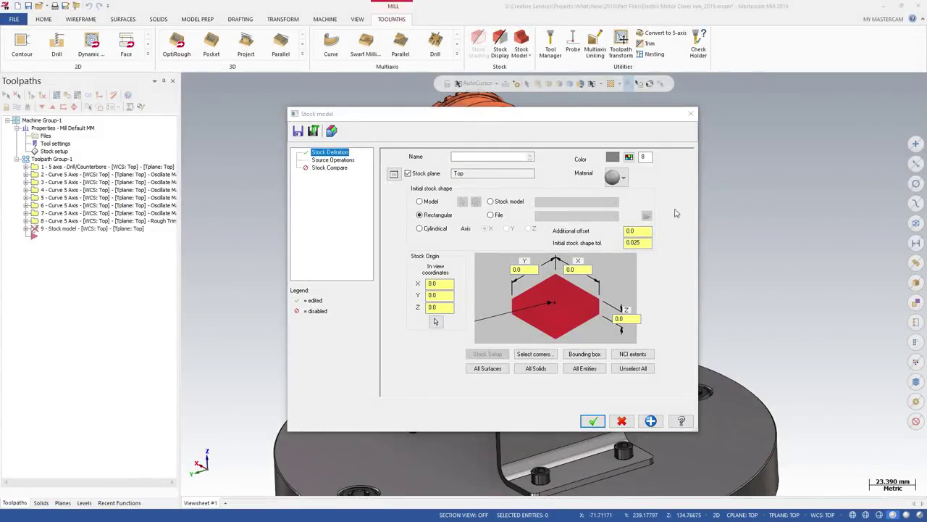
Examine the metal, plastic and glass material choices in the stock model definition.
left_click(625, 181)
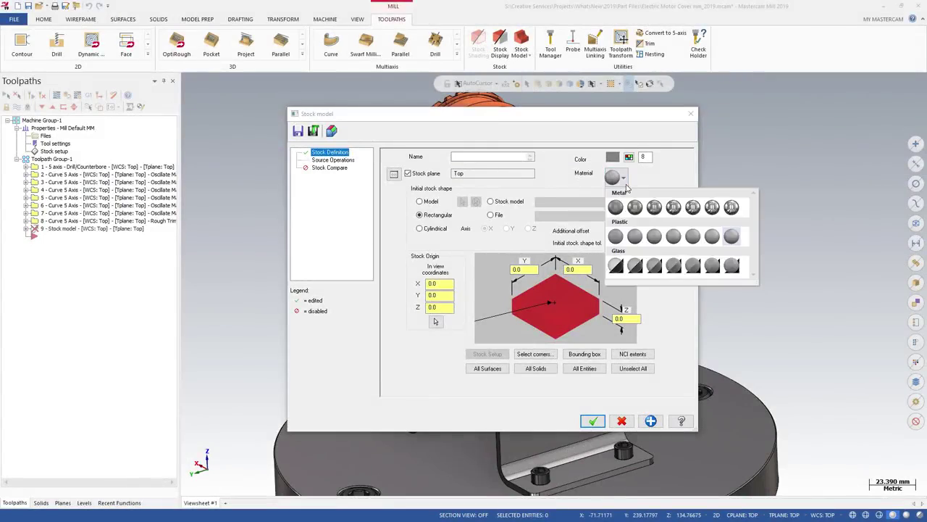
left_click(686, 171)
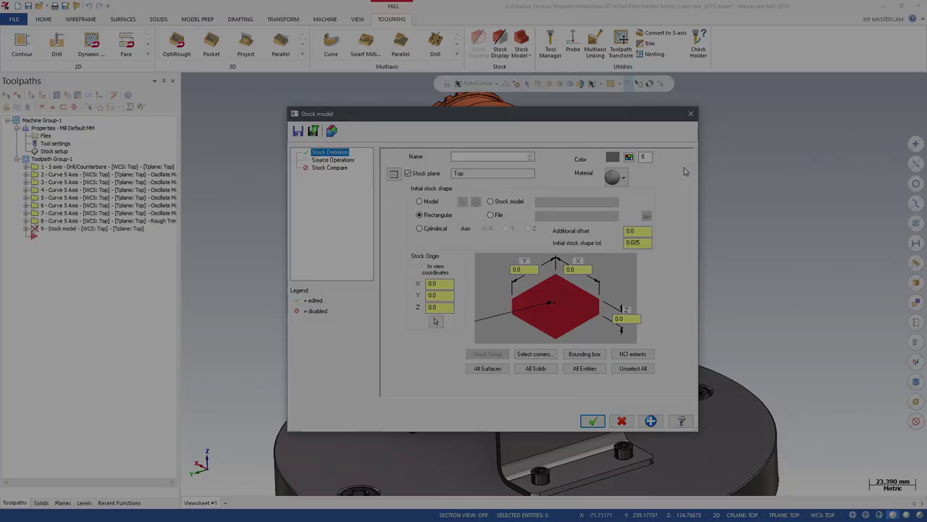